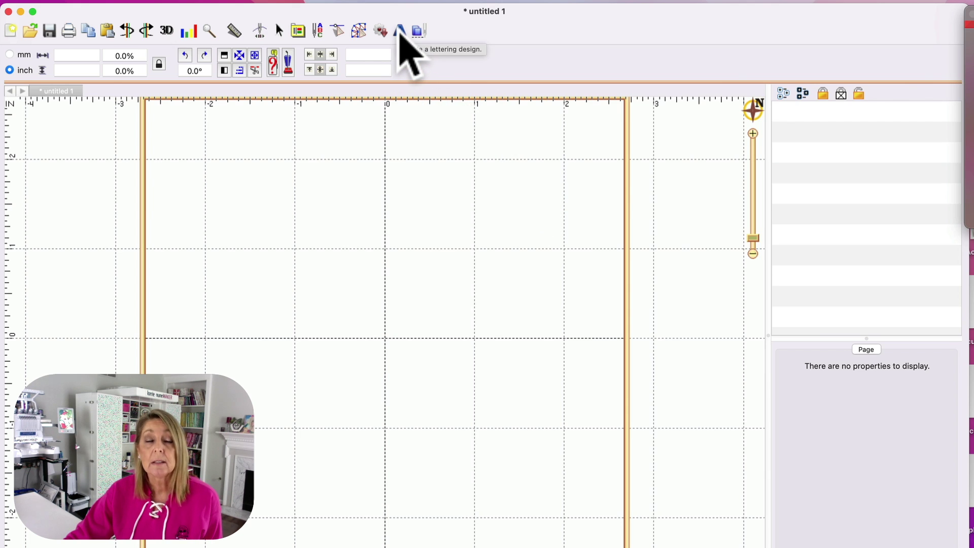
- Create a new lettering design and enter the child's first name as its text
{"action": "left_click", "coordinate": [401, 33]}
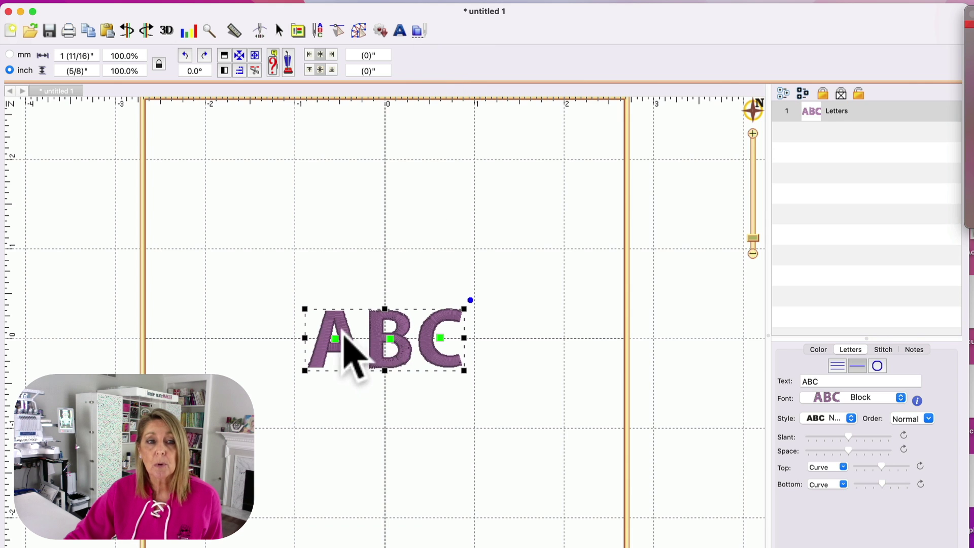
{"action": "key", "text": "super+equal"}
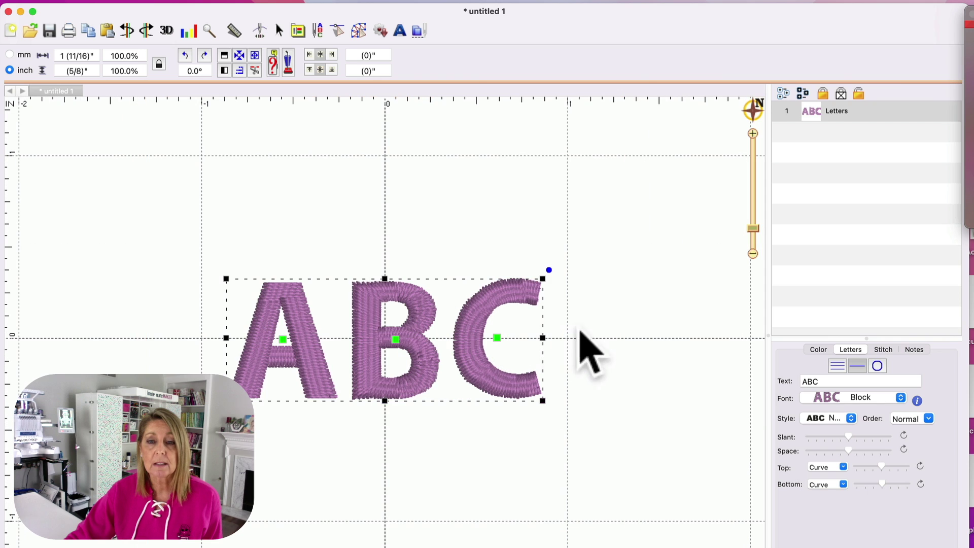
{"action": "left_click_drag", "start_coordinate": [825, 383], "coordinate": [783, 383]}
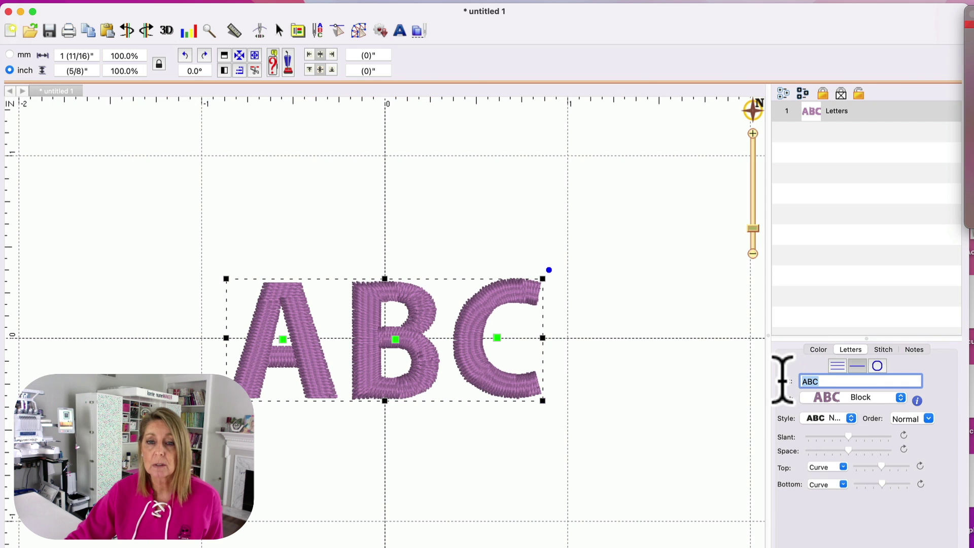
{"action": "type", "text": "Evie"}
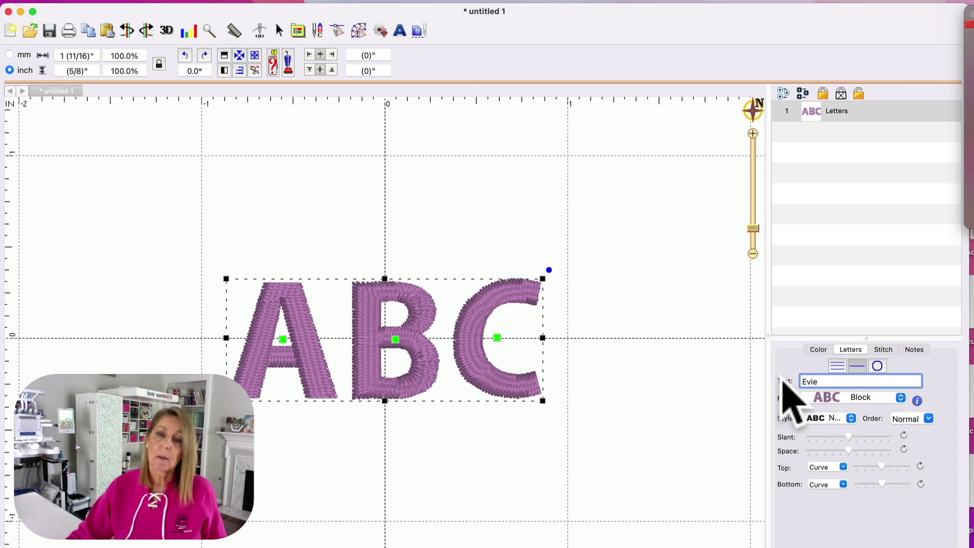
{"action": "key", "text": "Return"}
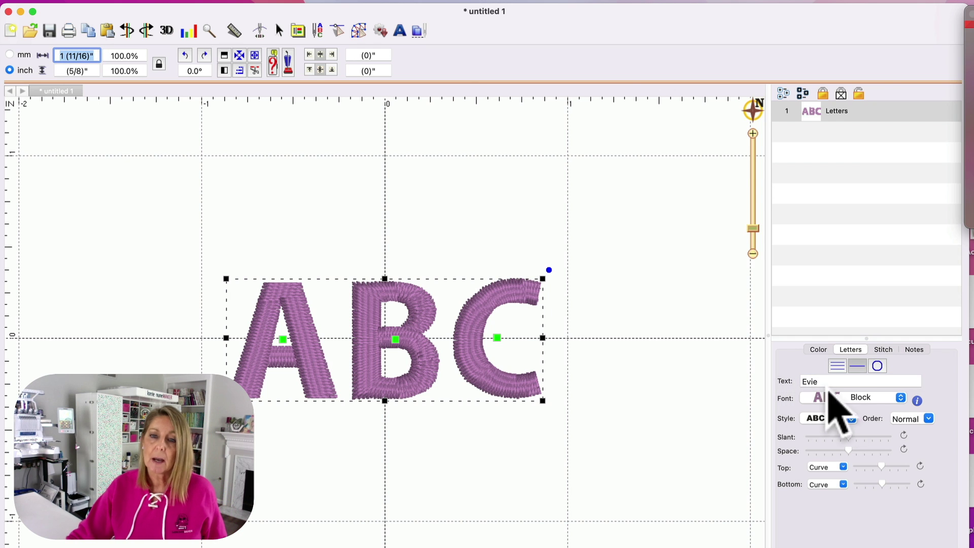
- Change the lettering font to CA Collegiate SS APP 2.0
{"action": "left_click", "coordinate": [902, 399]}
{"action": "scroll", "coordinate": [903, 398], "scroll_direction": "down", "scroll_amount": 15}
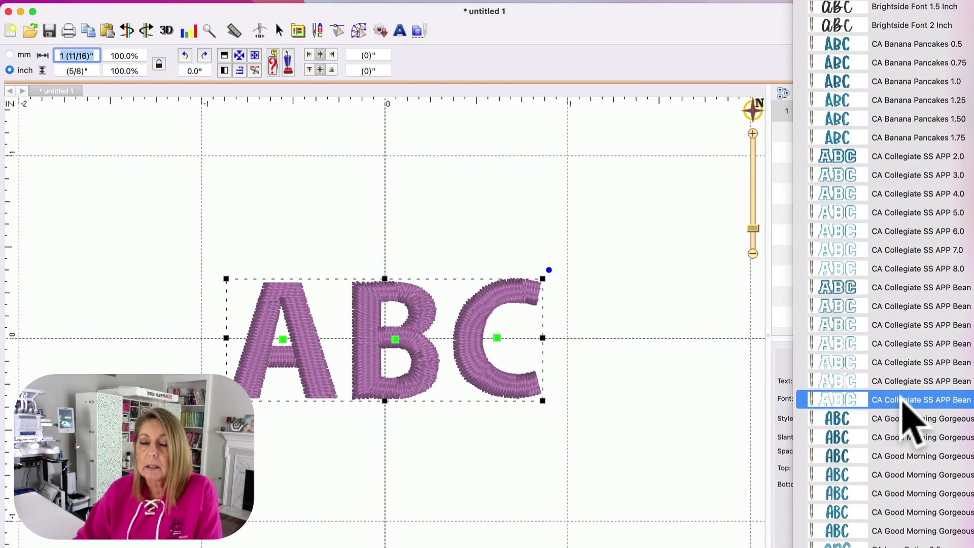
{"action": "scroll", "coordinate": [915, 315], "scroll_direction": "up", "scroll_amount": 4}
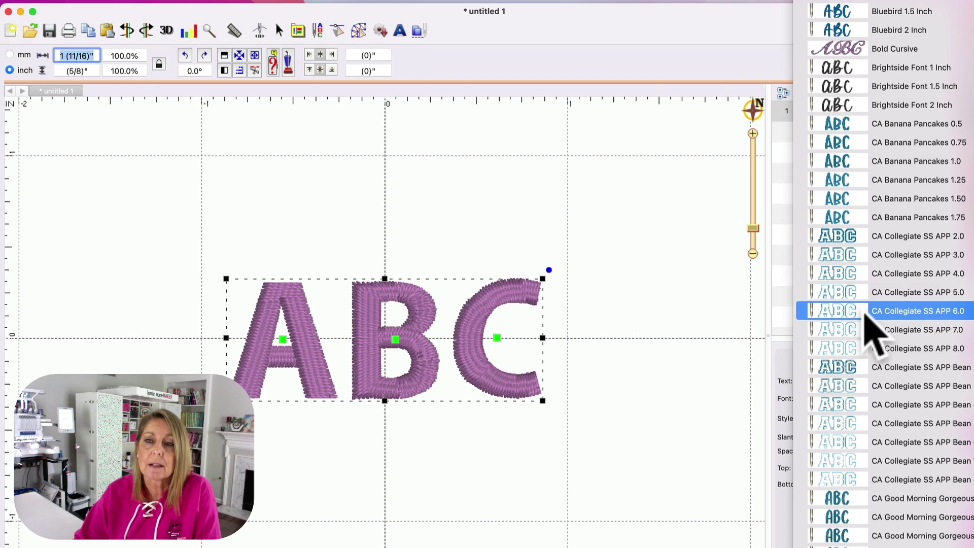
{"action": "left_click", "coordinate": [887, 235]}
{"action": "scroll", "coordinate": [655, 415], "scroll_direction": "down", "scroll_amount": 3}
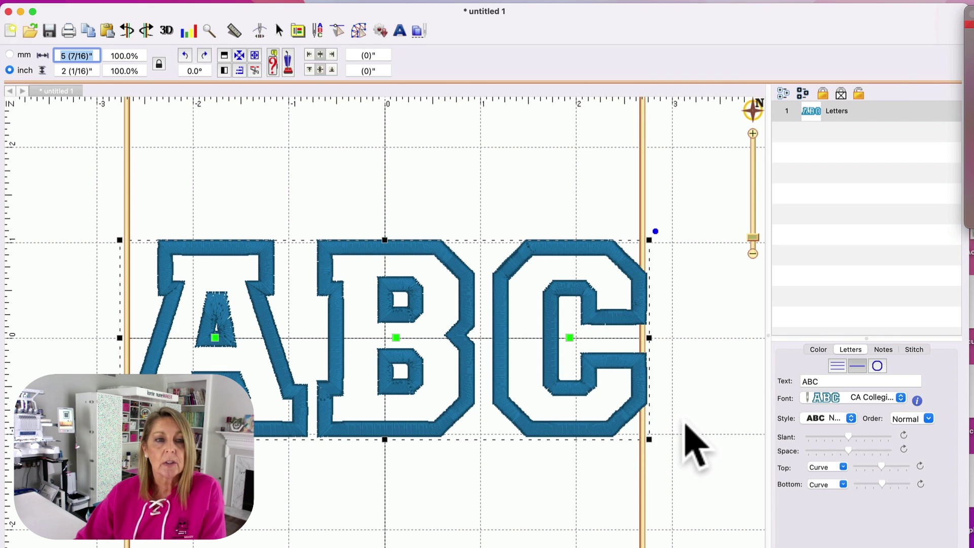
- Replace the placeholder text ABC in the collegiate lettering with the child's first name
{"action": "left_click_drag", "start_coordinate": [824, 382], "coordinate": [778, 381]}
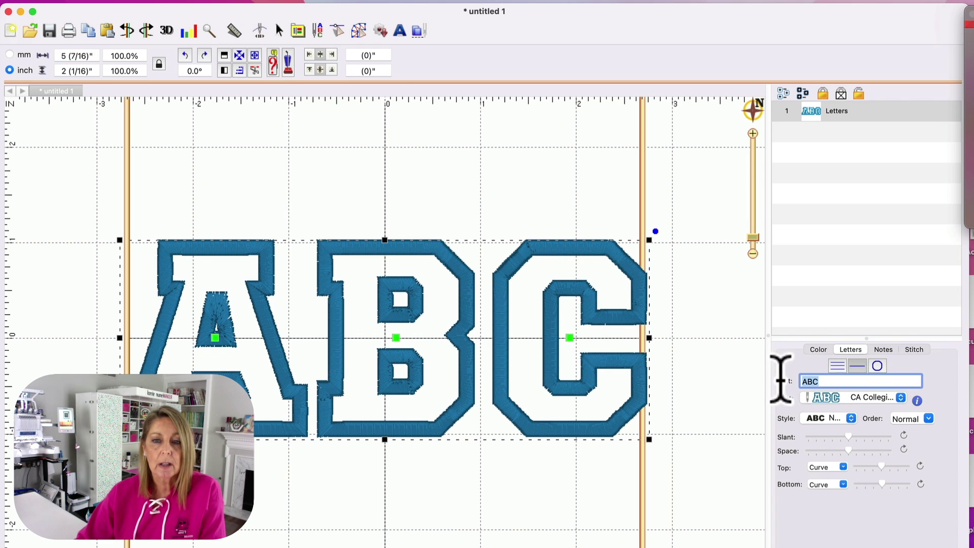
{"action": "type", "text": "Evie"}
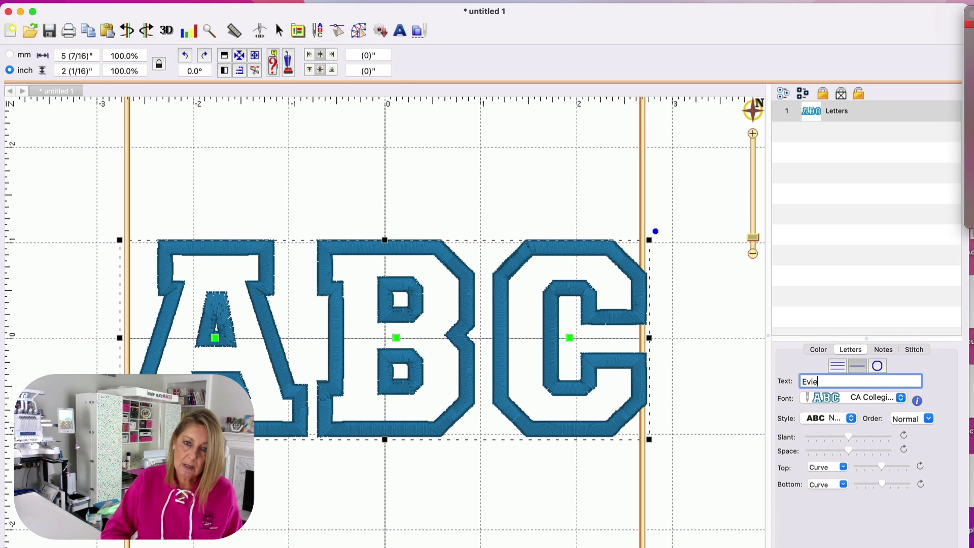
{"action": "key", "text": "Return"}
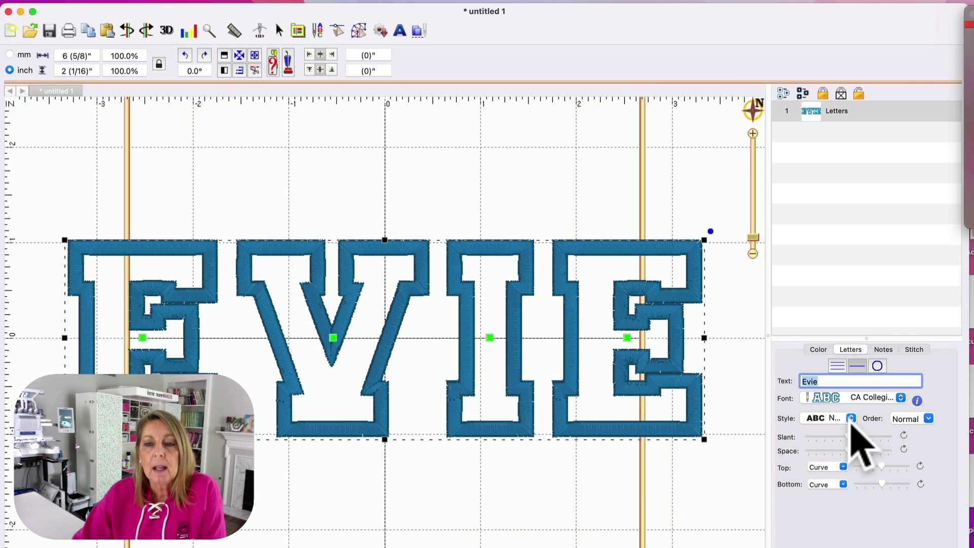
- Review the lettering's thread color sequence and look at the thread choices for color 1, leaving them as they are
{"action": "left_click", "coordinate": [851, 419]}
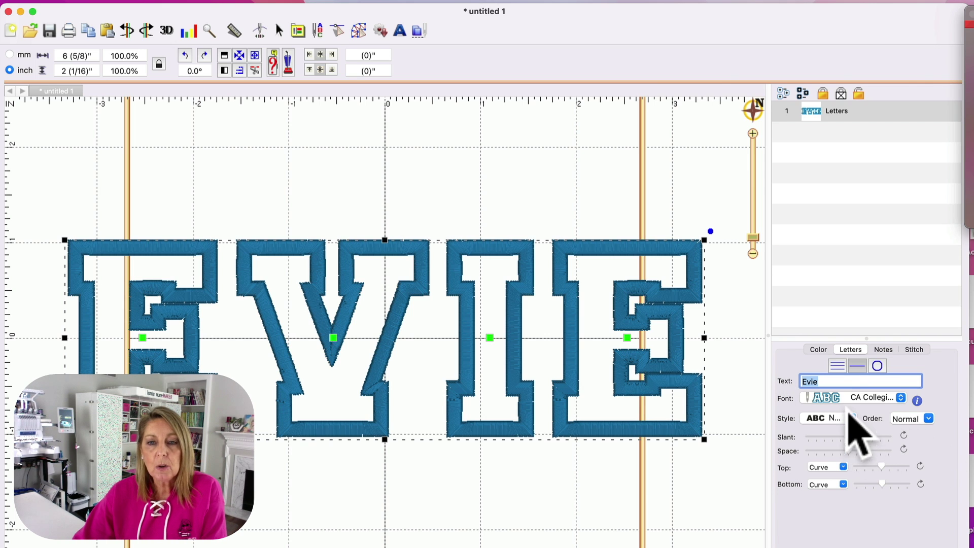
{"action": "left_click", "coordinate": [820, 350]}
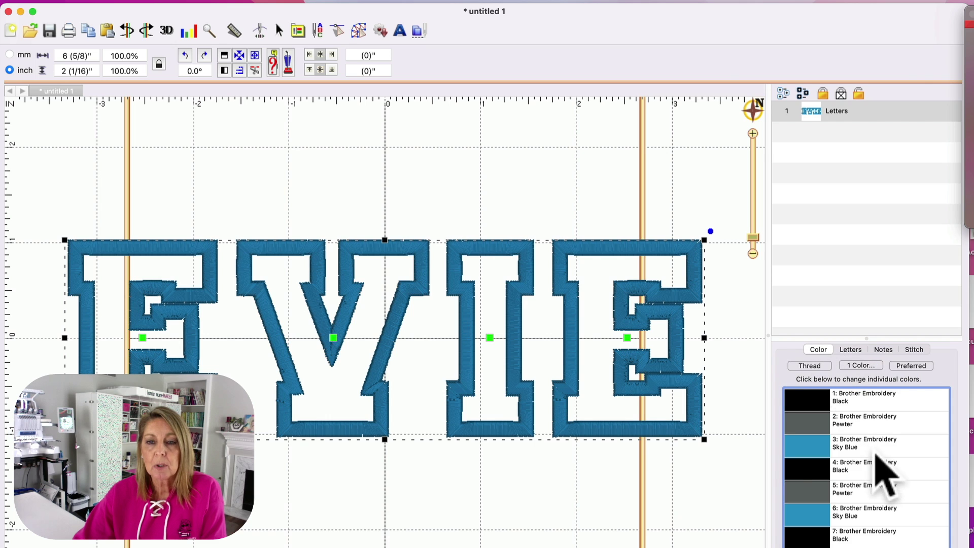
{"action": "scroll", "coordinate": [832, 522], "scroll_direction": "down", "scroll_amount": 5}
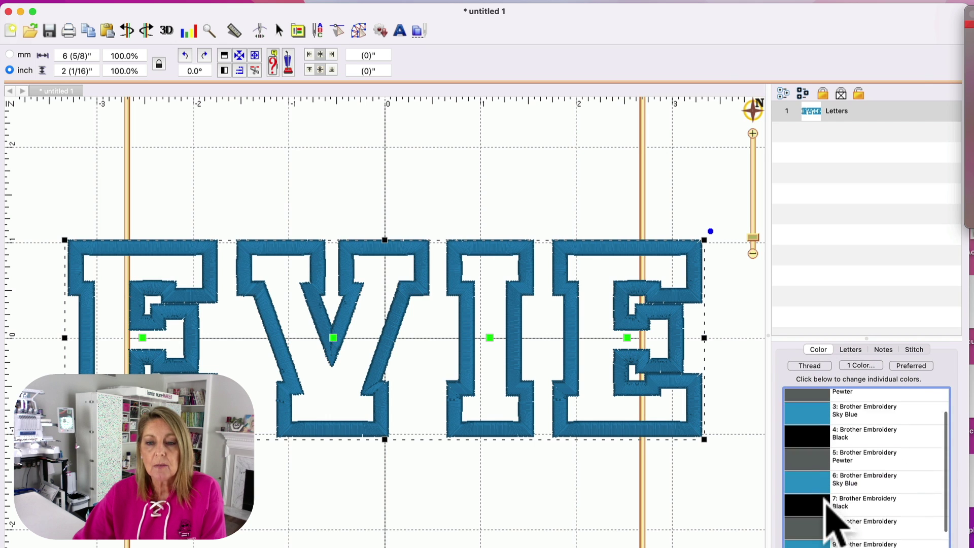
{"action": "scroll", "coordinate": [834, 522], "scroll_direction": "up", "scroll_amount": 5}
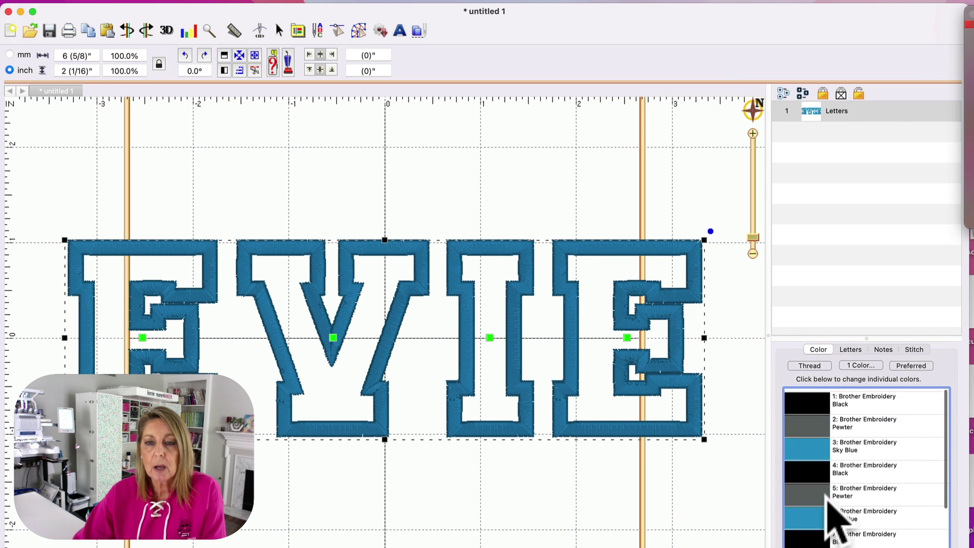
{"action": "left_click", "coordinate": [817, 402]}
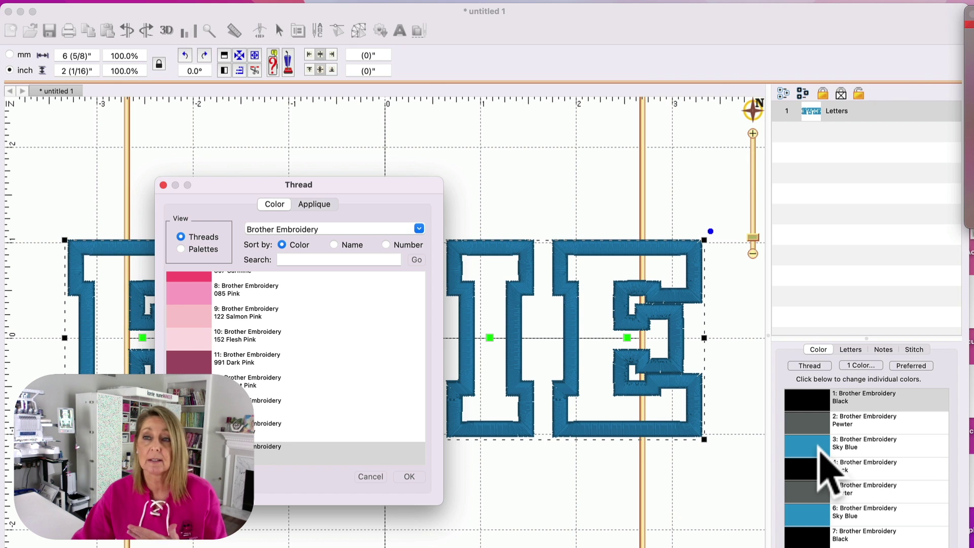
{"action": "left_click", "coordinate": [163, 185]}
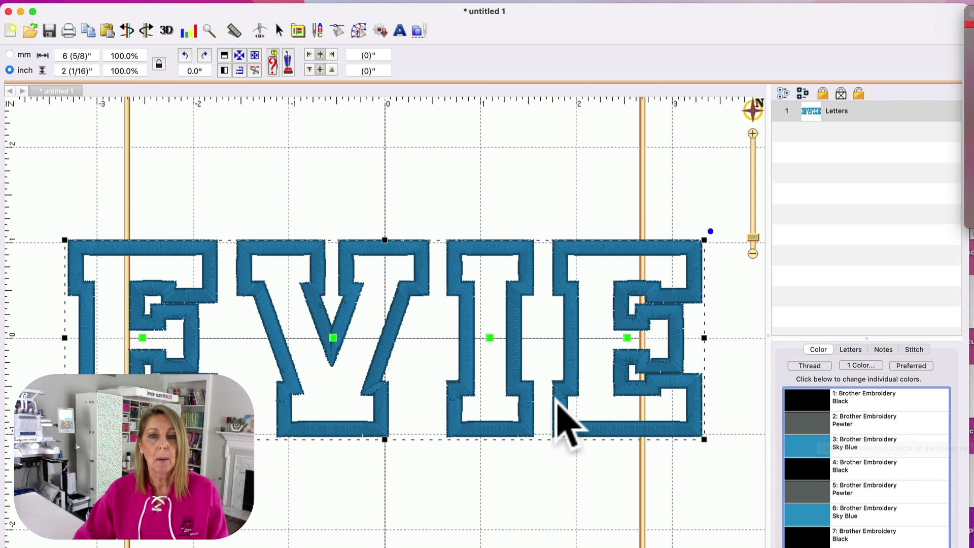
- Move the first and second letters individually so they sit side by side in the hoop's upper half
{"action": "scroll", "coordinate": [561, 347], "scroll_direction": "down", "scroll_amount": 2}
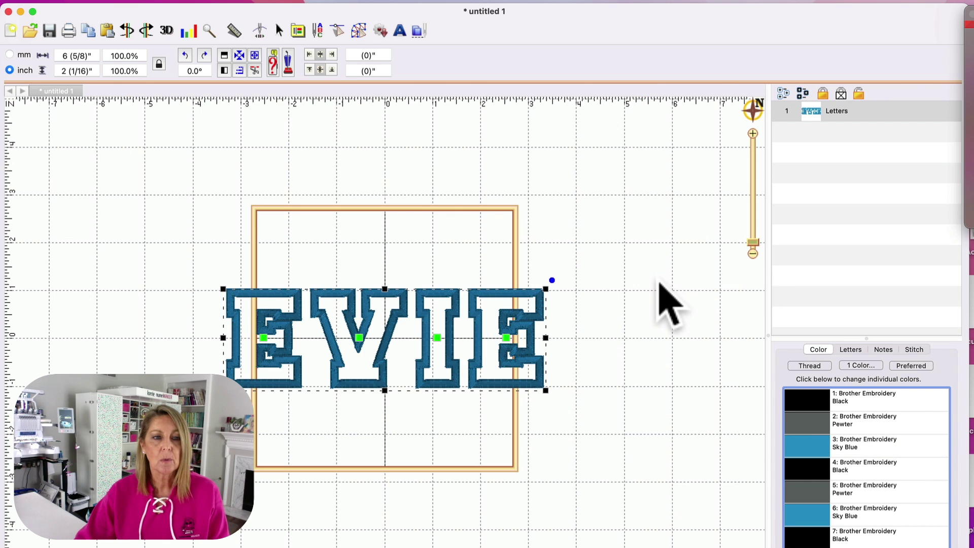
{"action": "scroll", "coordinate": [659, 299], "scroll_direction": "up", "scroll_amount": 2}
{"action": "scroll", "coordinate": [664, 300], "scroll_direction": "down", "scroll_amount": 2}
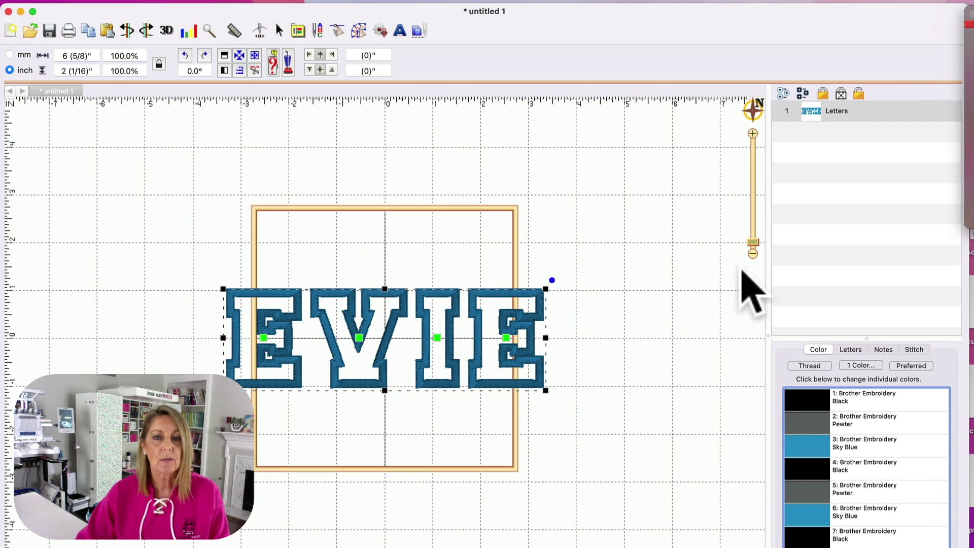
{"action": "left_click", "coordinate": [752, 133]}
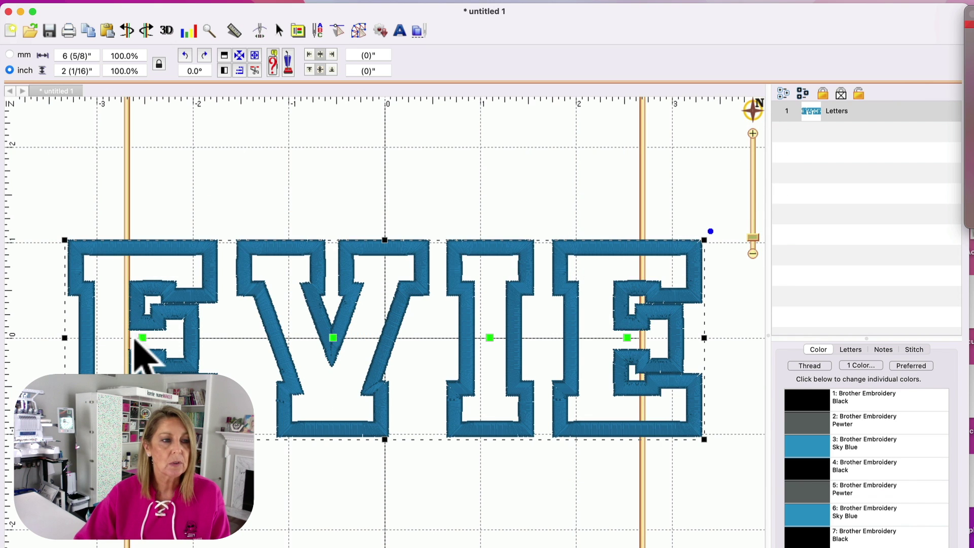
{"action": "left_click", "coordinate": [187, 297]}
{"action": "left_click_drag", "start_coordinate": [185, 296], "coordinate": [255, 212]}
{"action": "left_click_drag", "start_coordinate": [334, 350], "coordinate": [516, 219]}
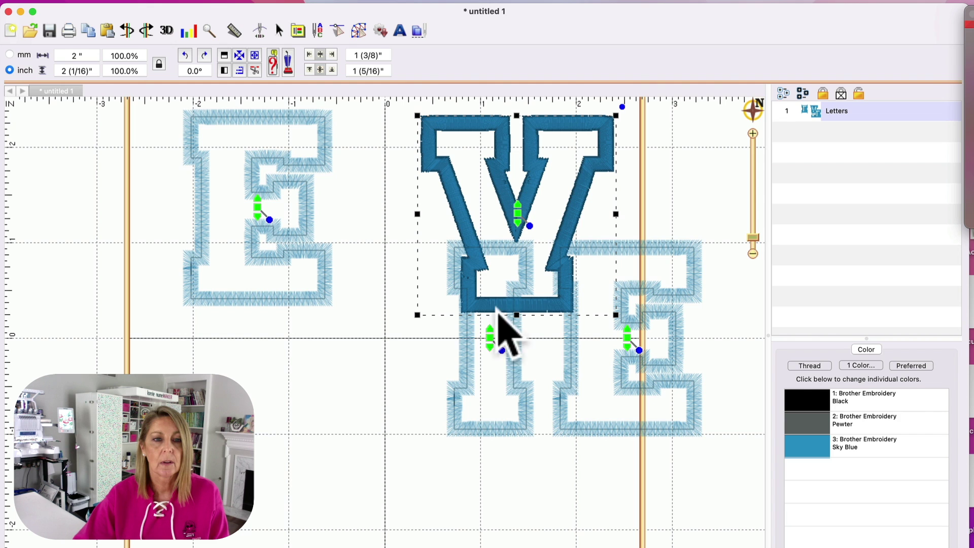
- Move the third and fourth letters side by side into the hoop's lower half, beneath the first two
{"action": "left_click_drag", "start_coordinate": [447, 364], "coordinate": [259, 470]}
{"action": "left_click_drag", "start_coordinate": [631, 341], "coordinate": [512, 463]}
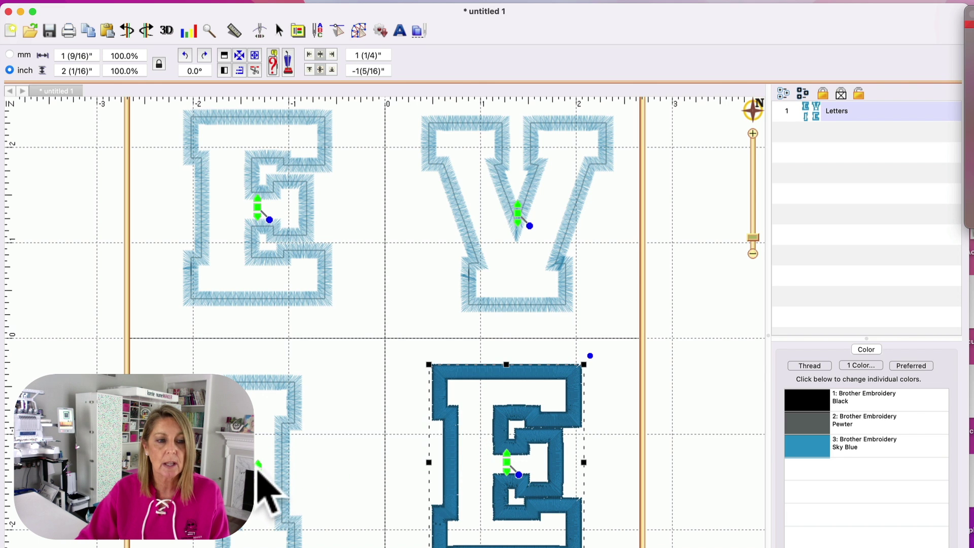
{"action": "left_click", "coordinate": [256, 482]}
{"action": "left_click_drag", "start_coordinate": [256, 465], "coordinate": [256, 471]}
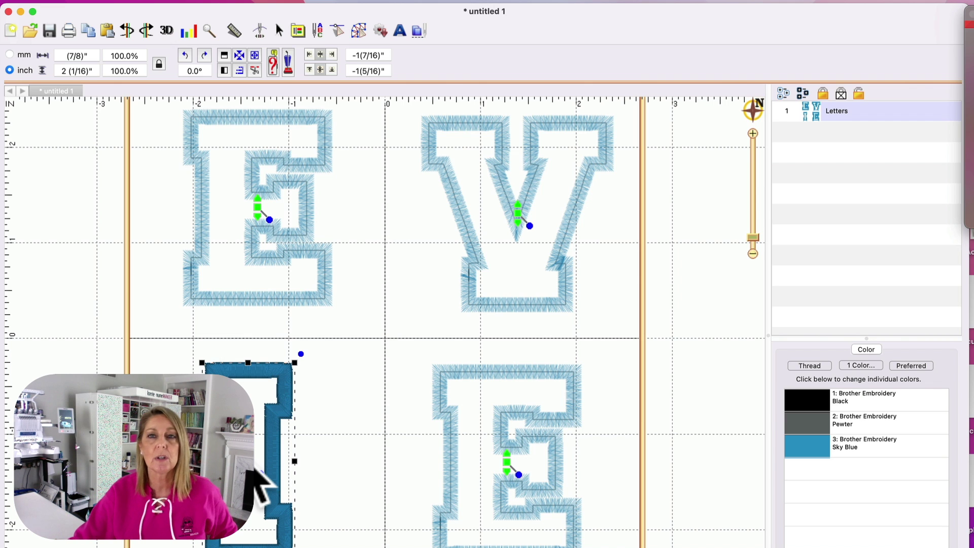
- Select all the letters and set the applique style of thread color 1 to Applique Position
{"action": "key", "text": "super+a"}
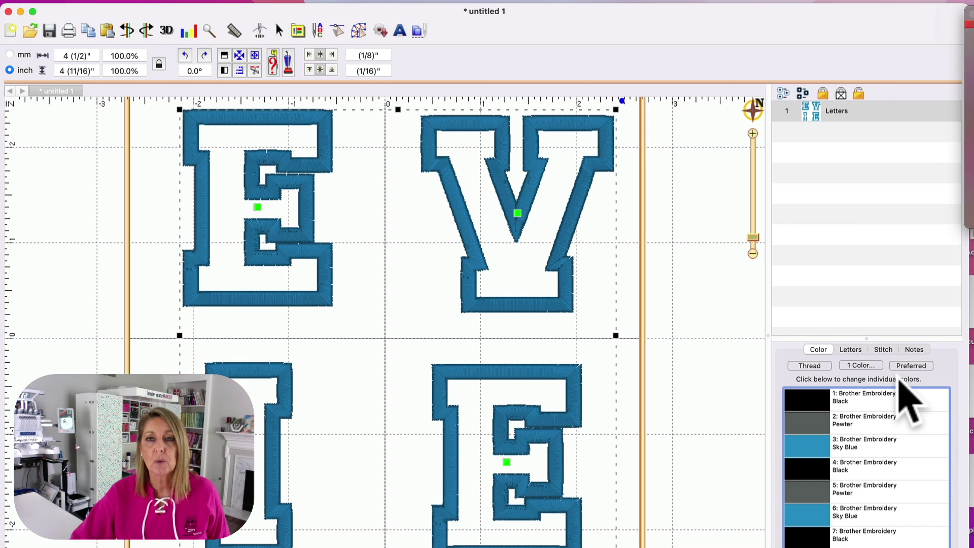
{"action": "left_click", "coordinate": [823, 395]}
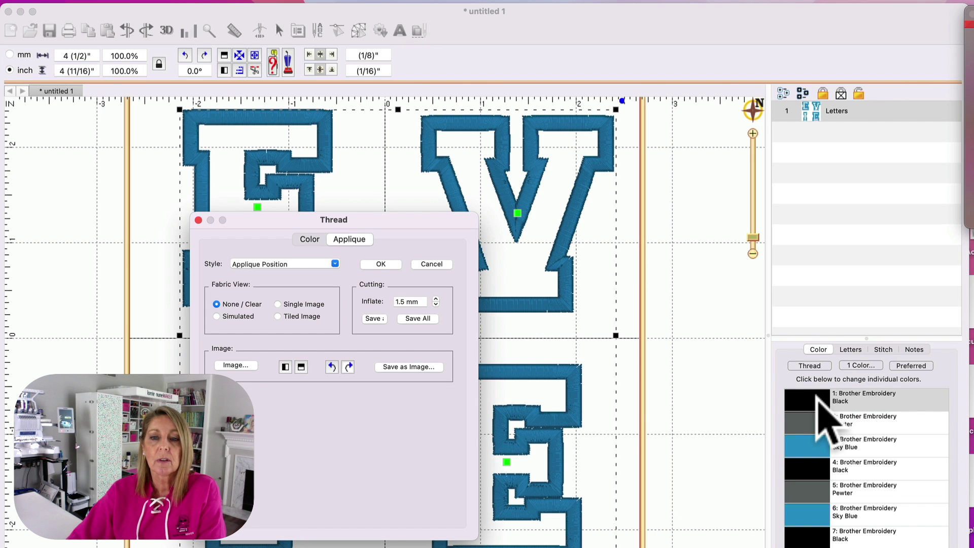
{"action": "left_click", "coordinate": [308, 239]}
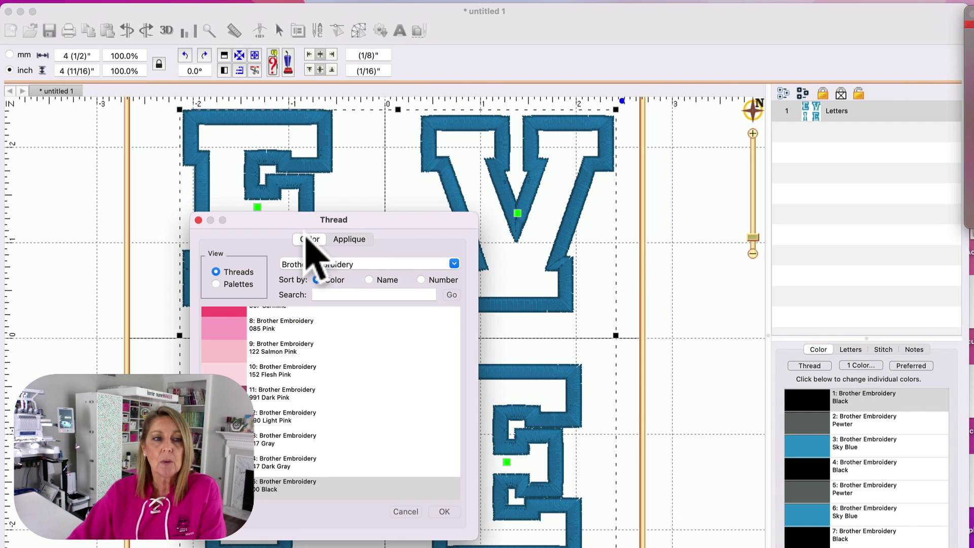
{"action": "left_click_drag", "start_coordinate": [363, 220], "coordinate": [619, 214]}
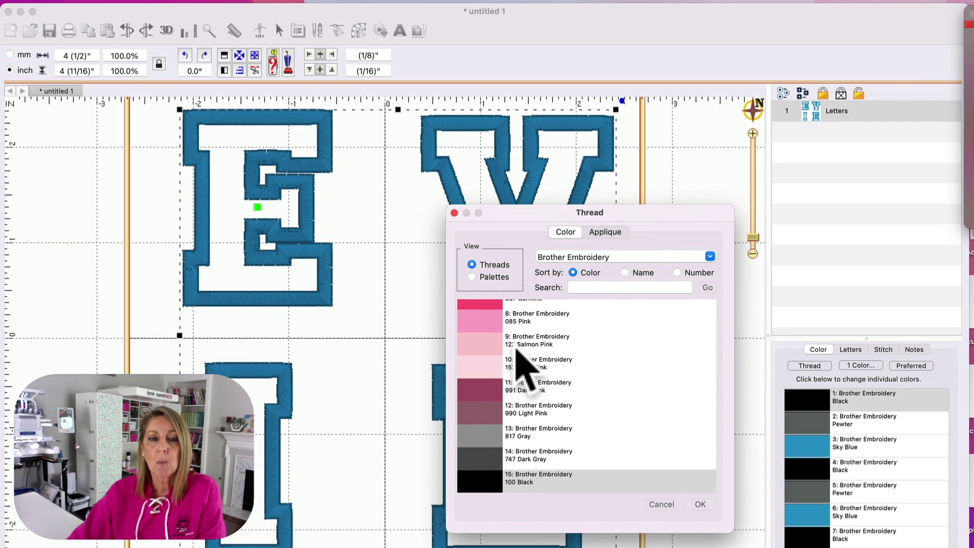
{"action": "left_click", "coordinate": [609, 233]}
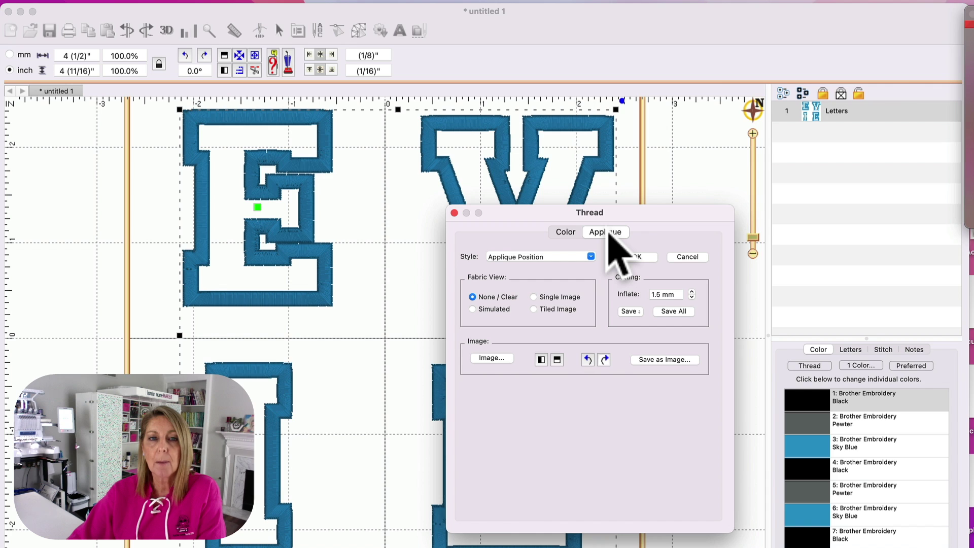
{"action": "left_click", "coordinate": [637, 258]}
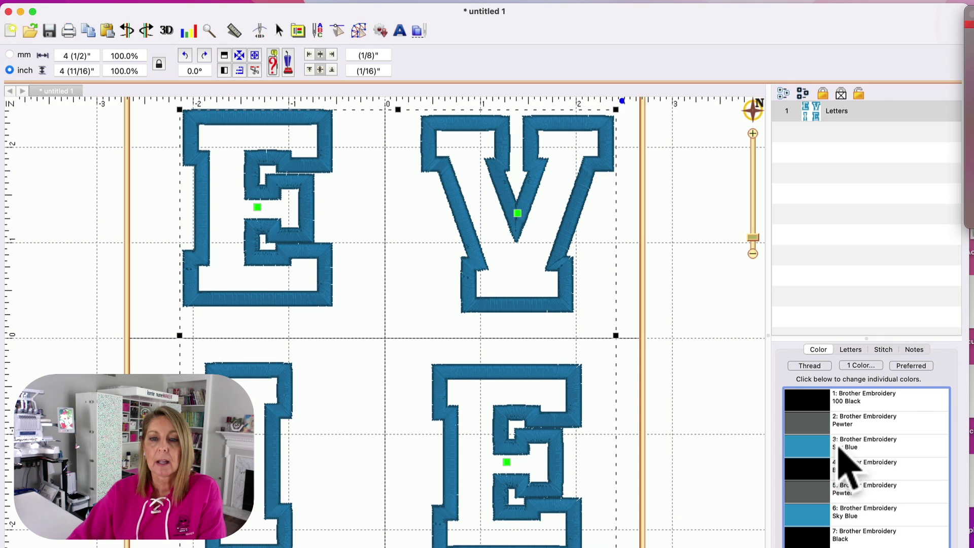
- Set the applique style of thread color 4 (Black) to Applique Position
{"action": "left_click", "coordinate": [811, 466]}
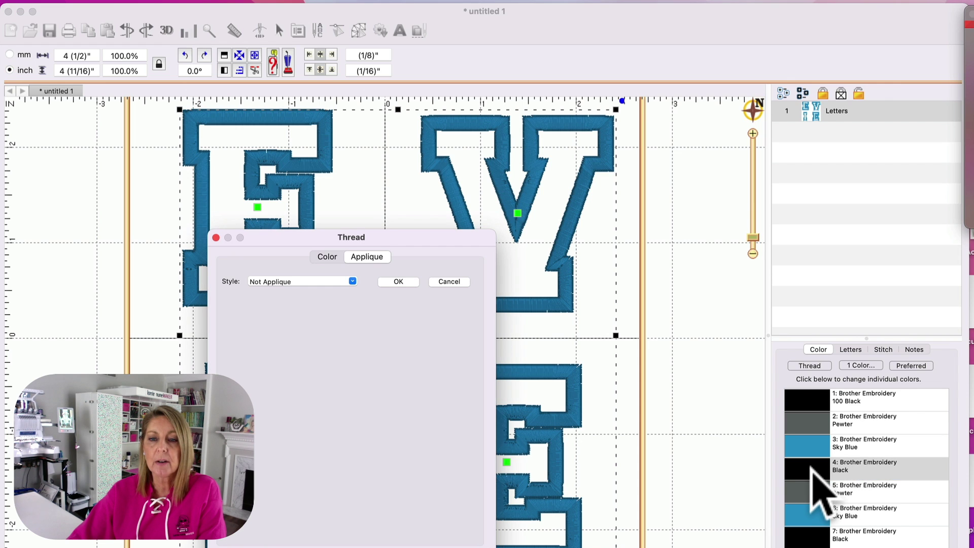
{"action": "left_click_drag", "start_coordinate": [455, 235], "coordinate": [694, 174]}
{"action": "left_click", "coordinate": [592, 220]}
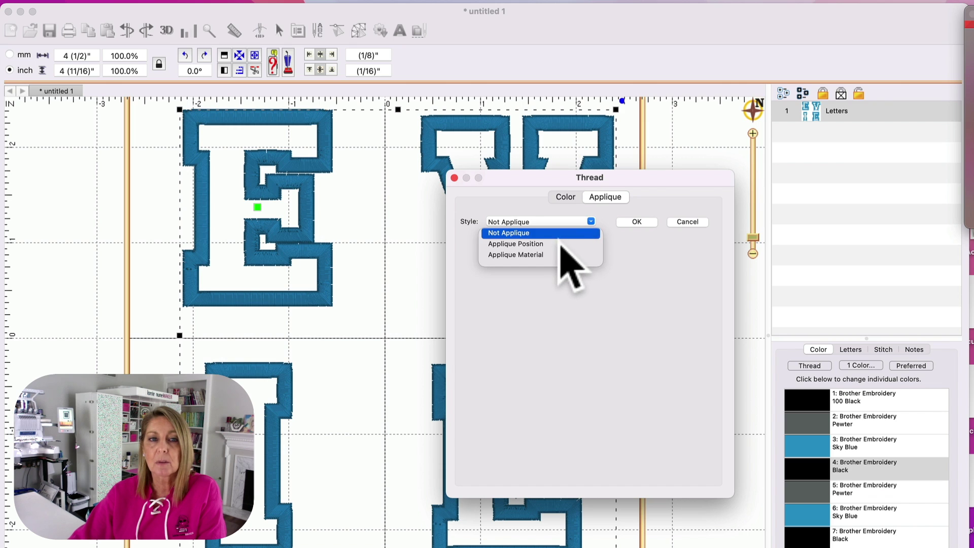
{"action": "left_click", "coordinate": [593, 229]}
{"action": "left_click", "coordinate": [637, 222]}
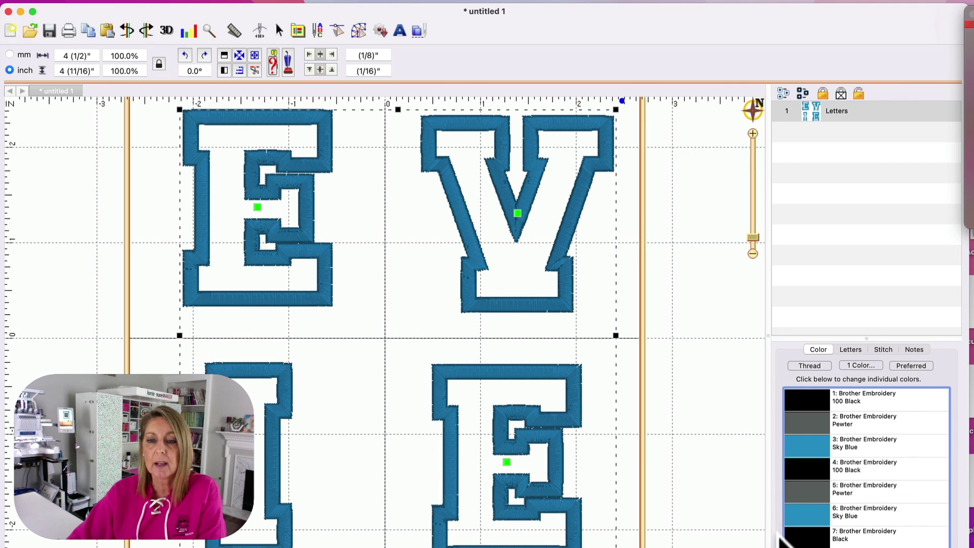
- Set the applique style of thread color 7 (Black) to Applique Position
{"action": "left_click", "coordinate": [806, 534]}
{"action": "left_click_drag", "start_coordinate": [436, 255], "coordinate": [656, 208]}
{"action": "left_click", "coordinate": [588, 253]}
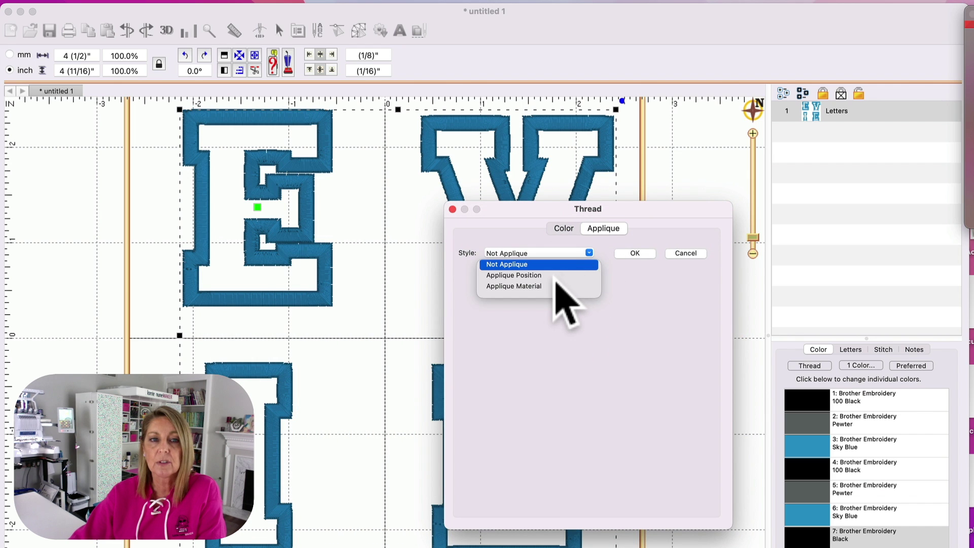
{"action": "left_click", "coordinate": [551, 275]}
{"action": "left_click", "coordinate": [635, 253]}
- Set the applique style of thread color 10 (Black) to Applique Position
{"action": "scroll", "coordinate": [812, 507], "scroll_direction": "down", "scroll_amount": 4}
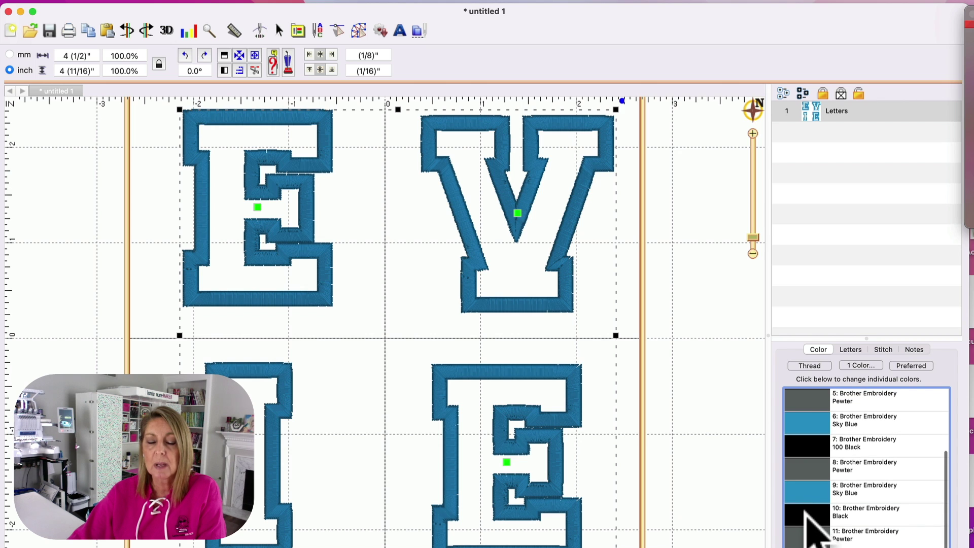
{"action": "left_click", "coordinate": [811, 517]}
{"action": "left_click_drag", "start_coordinate": [455, 277], "coordinate": [675, 193]}
{"action": "left_click", "coordinate": [601, 235]}
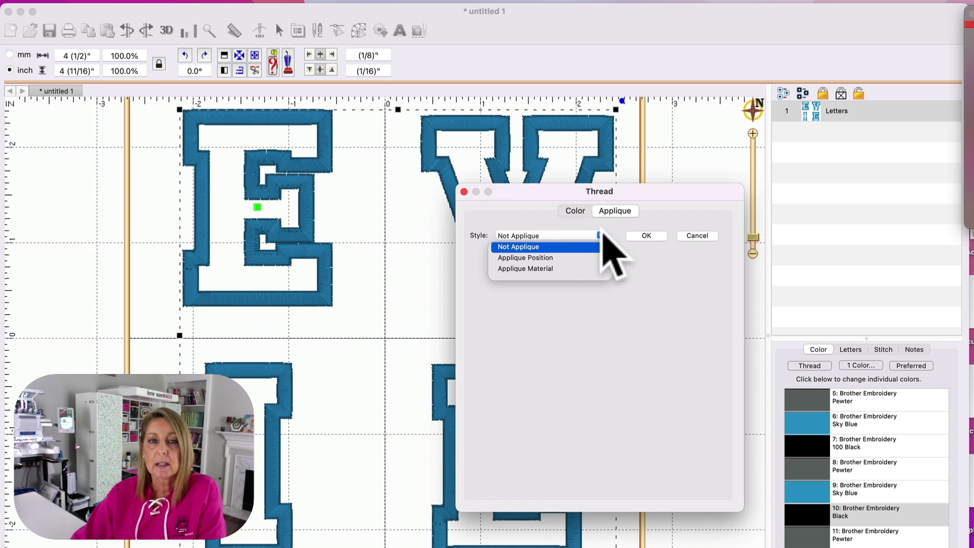
{"action": "left_click", "coordinate": [562, 258]}
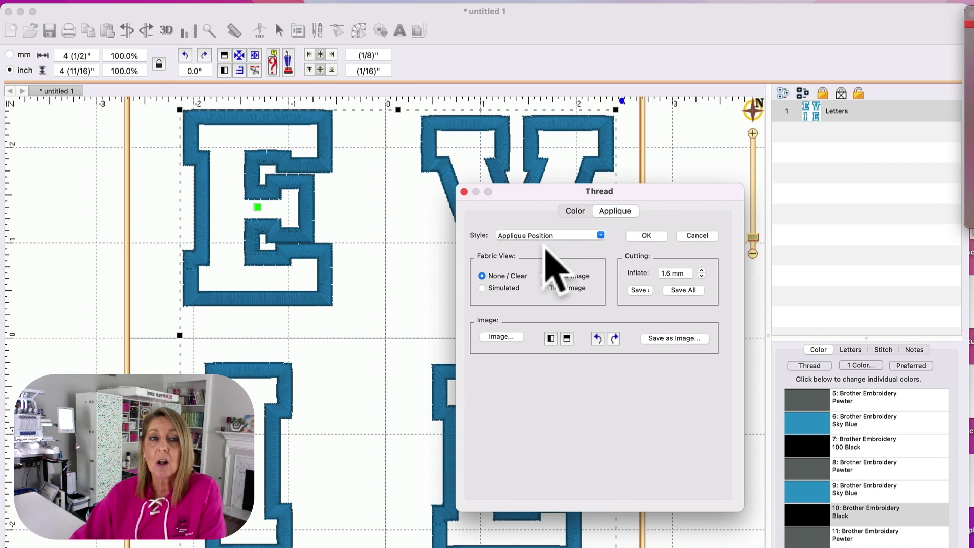
- Save all applique cutting shapes as one SVG at 72 DPI, named with the lettered name followed by "Chenille", and close the thread settings
{"action": "left_click", "coordinate": [685, 292]}
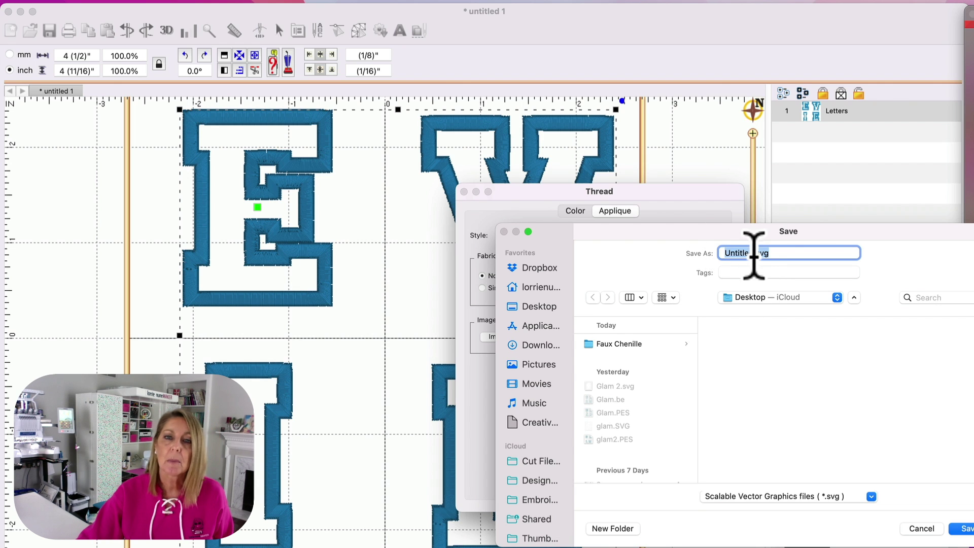
{"action": "type", "text": "Ev"}
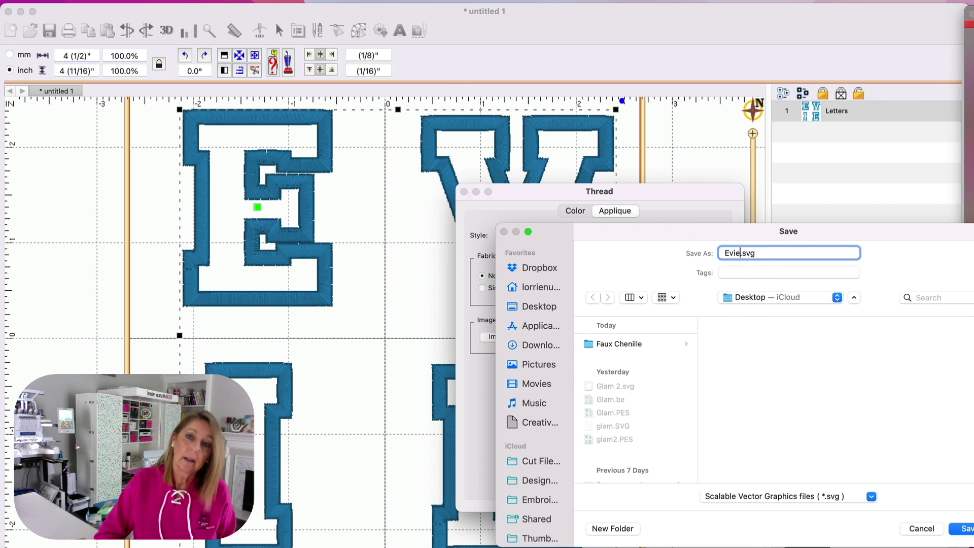
{"action": "type", "text": "ie Chenill"}
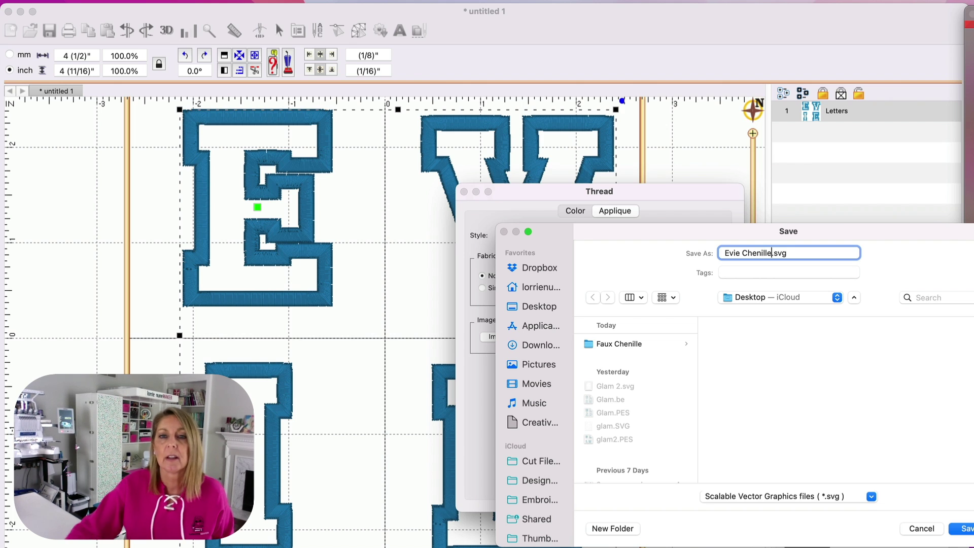
{"action": "type", "text": "e"}
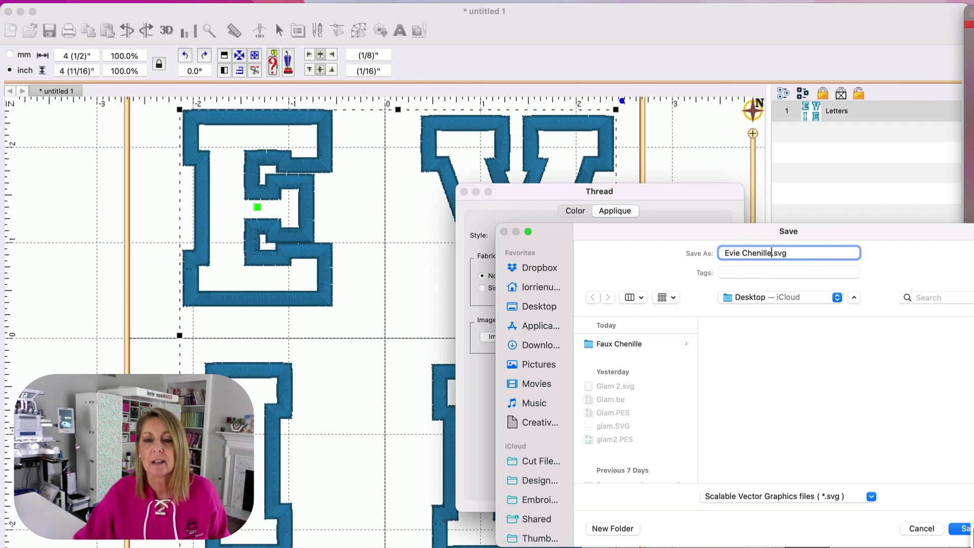
{"action": "key", "text": "Return"}
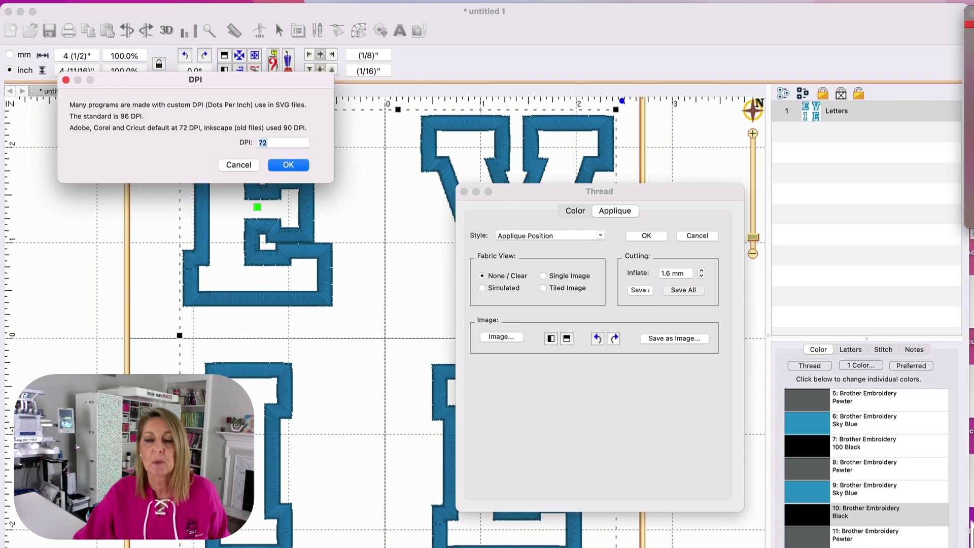
{"action": "left_click", "coordinate": [288, 165]}
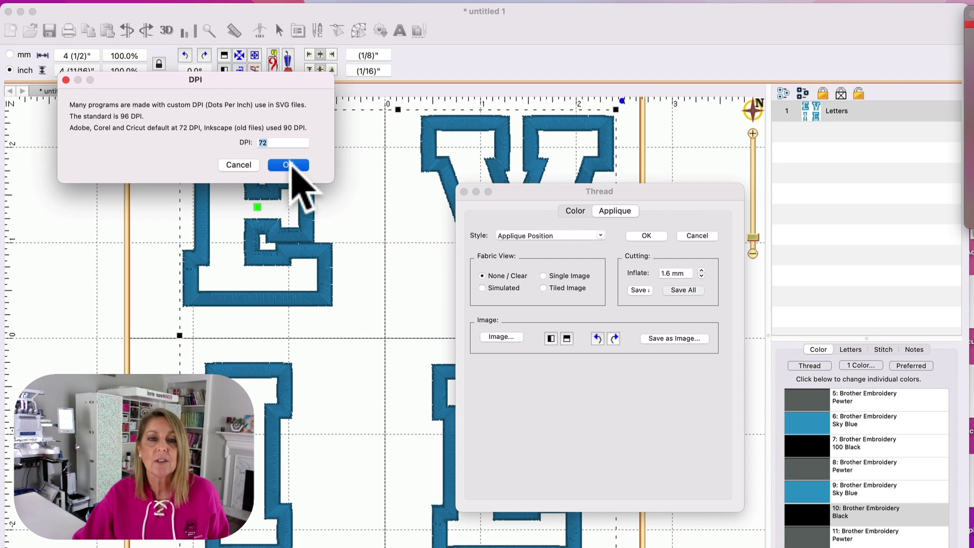
{"action": "left_click", "coordinate": [464, 191]}
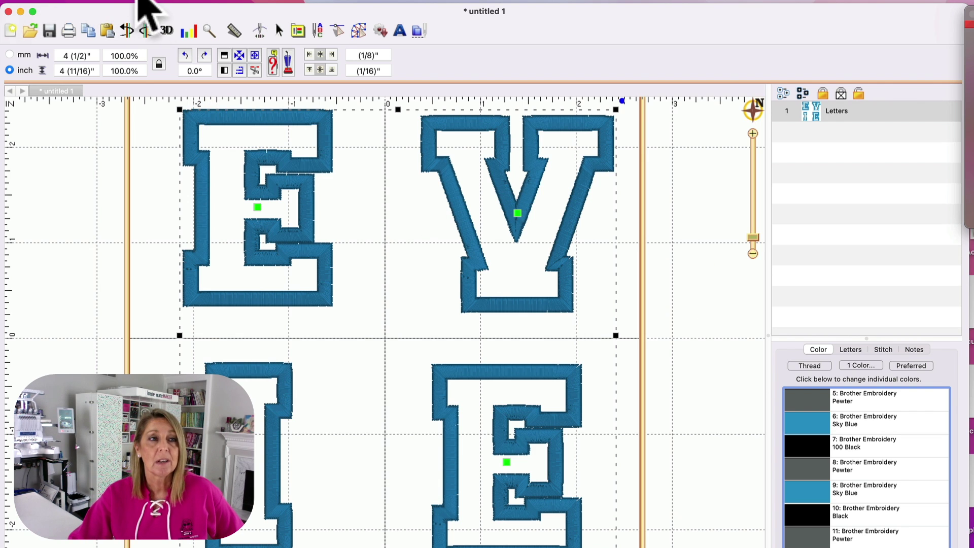
- Color sort the design with a tolerance of 2 and open the sorted version in a new view
{"action": "left_click", "coordinate": [161, 1]}
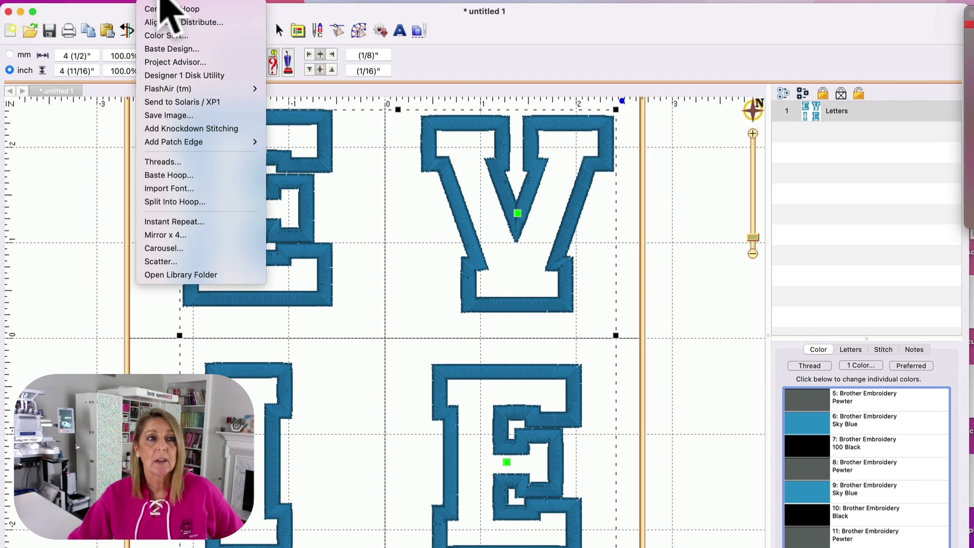
{"action": "left_click", "coordinate": [166, 36]}
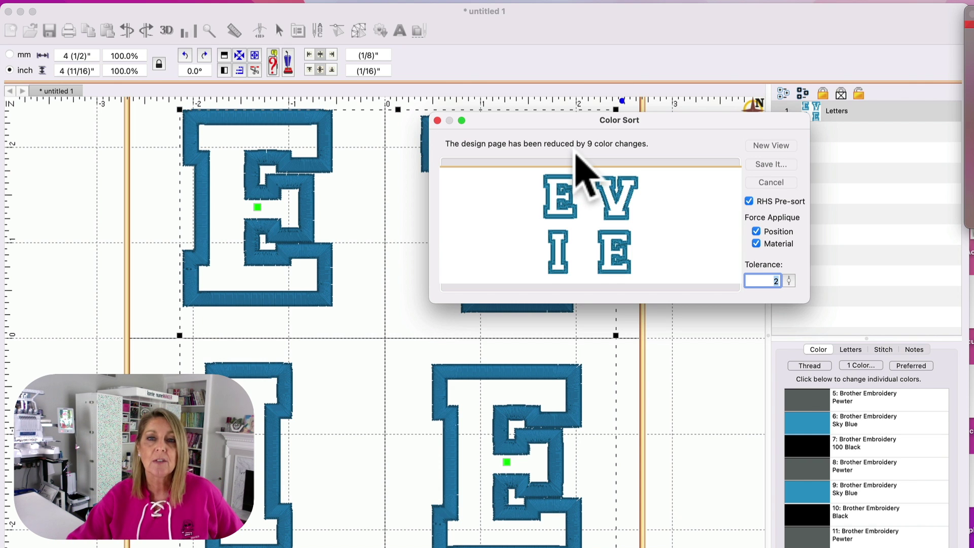
{"action": "left_click", "coordinate": [772, 146]}
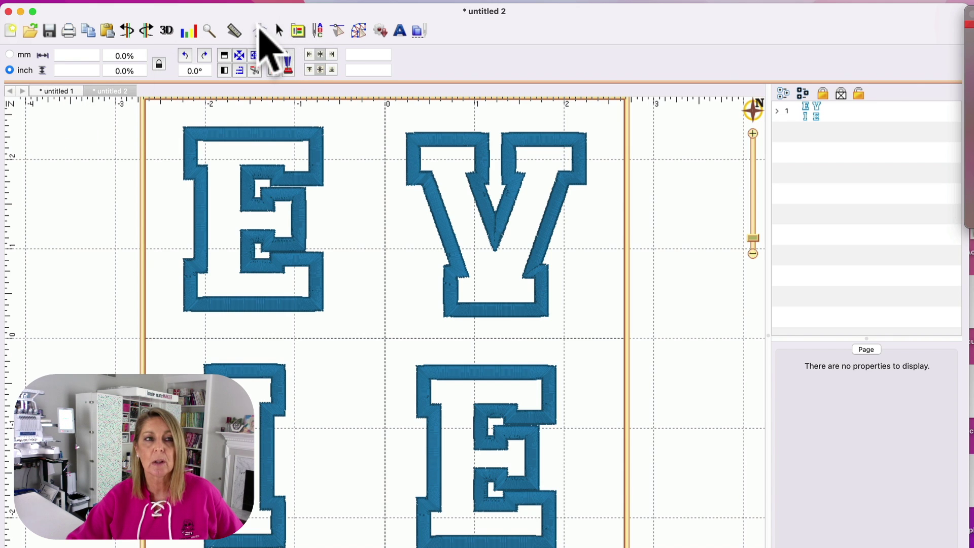
- Preview the stitching sequence of the color-sorted design in the stitch simulator
{"action": "left_click", "coordinate": [260, 31]}
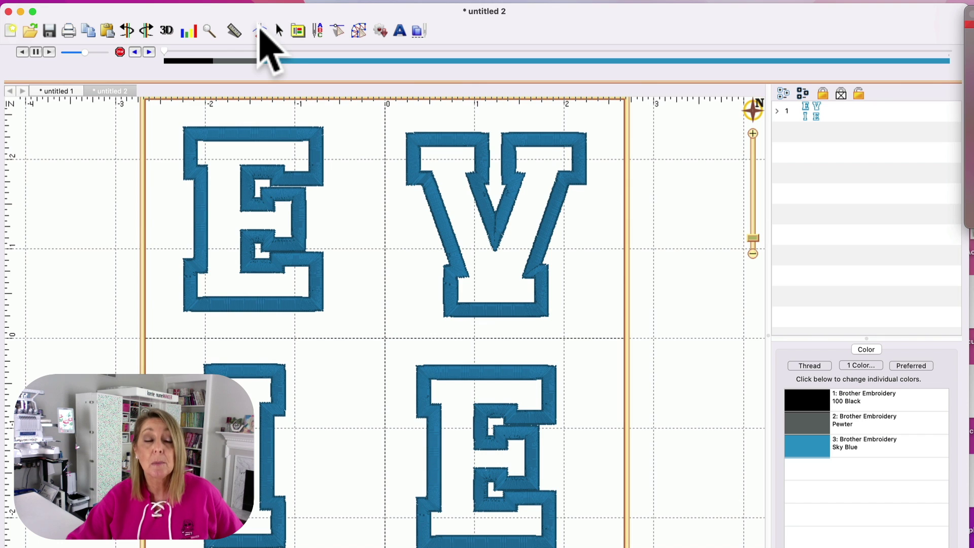
{"action": "left_click_drag", "start_coordinate": [170, 56], "coordinate": [181, 46]}
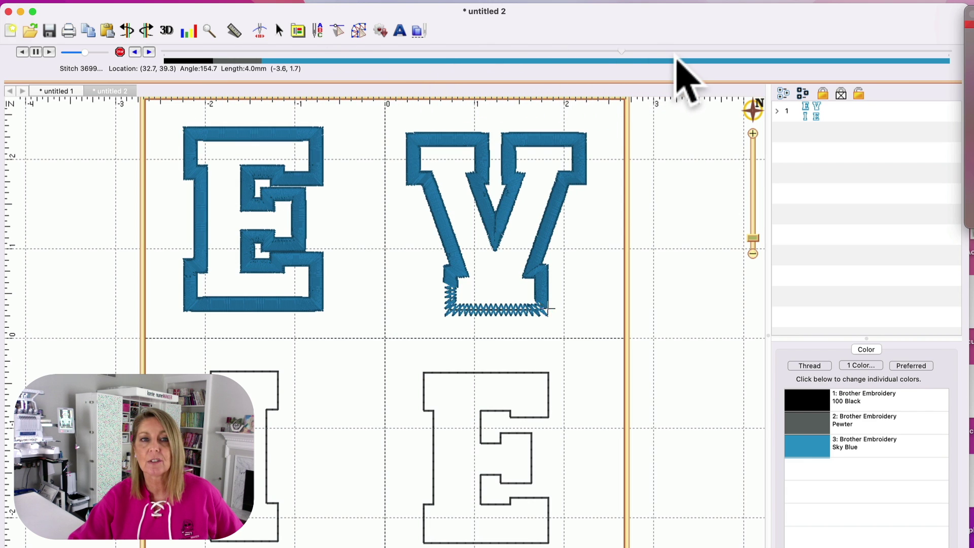
{"action": "left_click", "coordinate": [587, 51]}
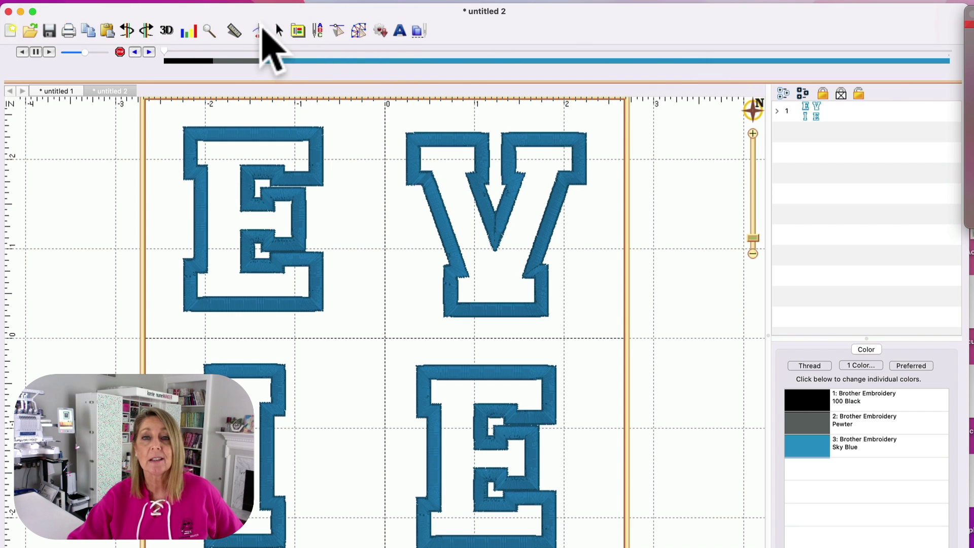
{"action": "left_click", "coordinate": [260, 32]}
- Duplicate the 100 Black placement stitches of the sorted design by copying and pasting that color segment
{"action": "left_click", "coordinate": [855, 133]}
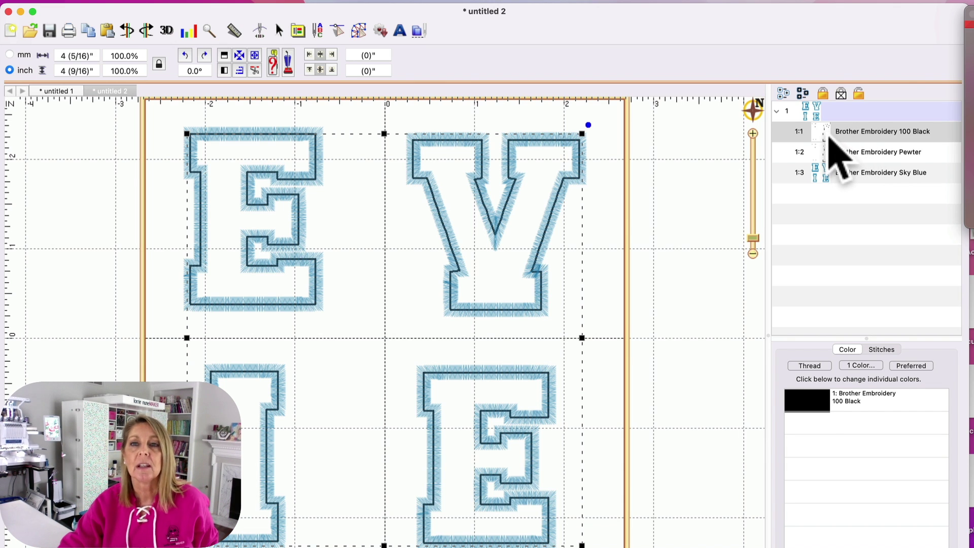
{"action": "left_click", "coordinate": [866, 133]}
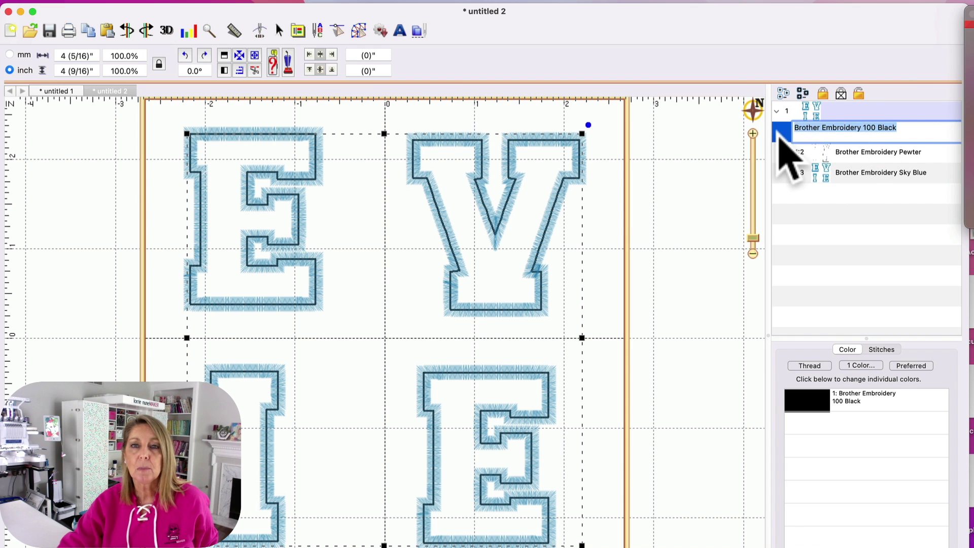
{"action": "right_click", "coordinate": [845, 133]}
{"action": "left_click", "coordinate": [827, 134]}
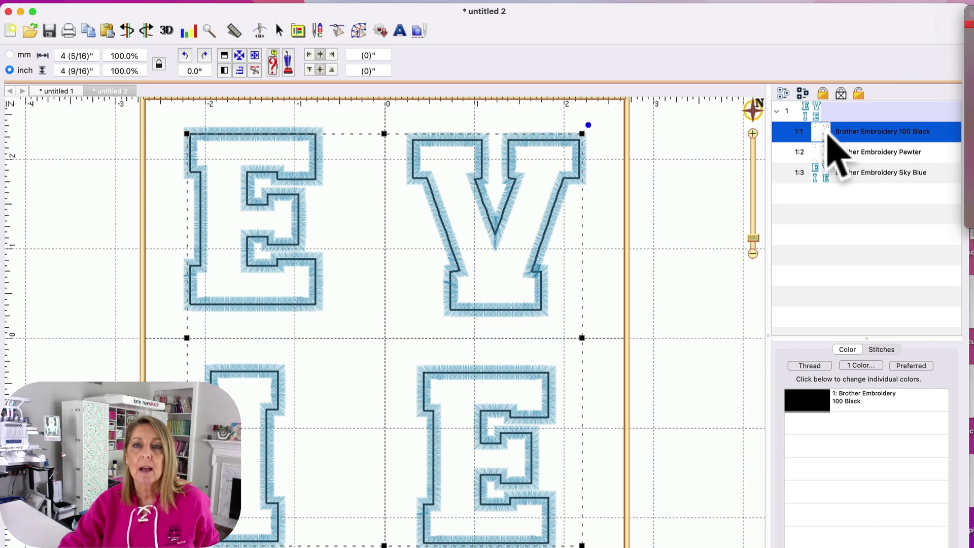
{"action": "left_click", "coordinate": [127, 2]}
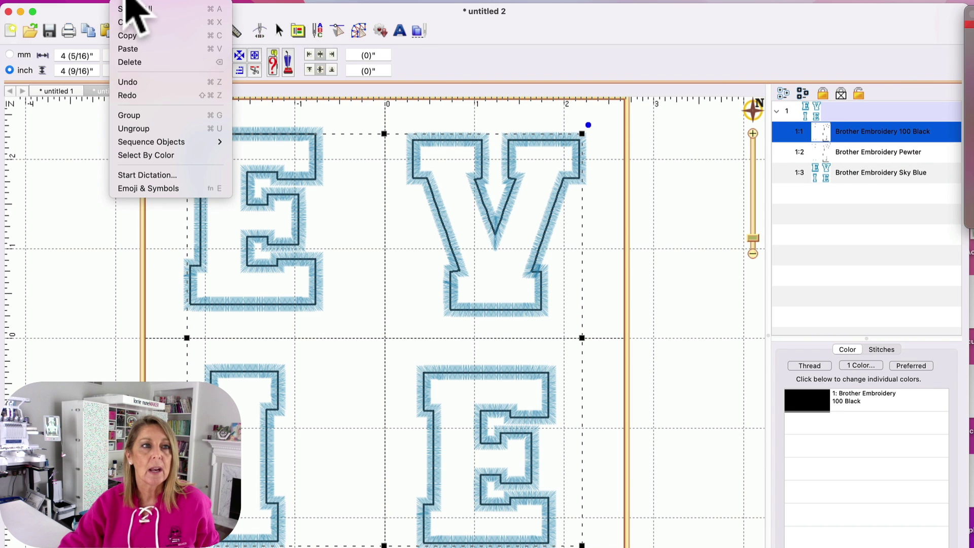
{"action": "left_click", "coordinate": [138, 34]}
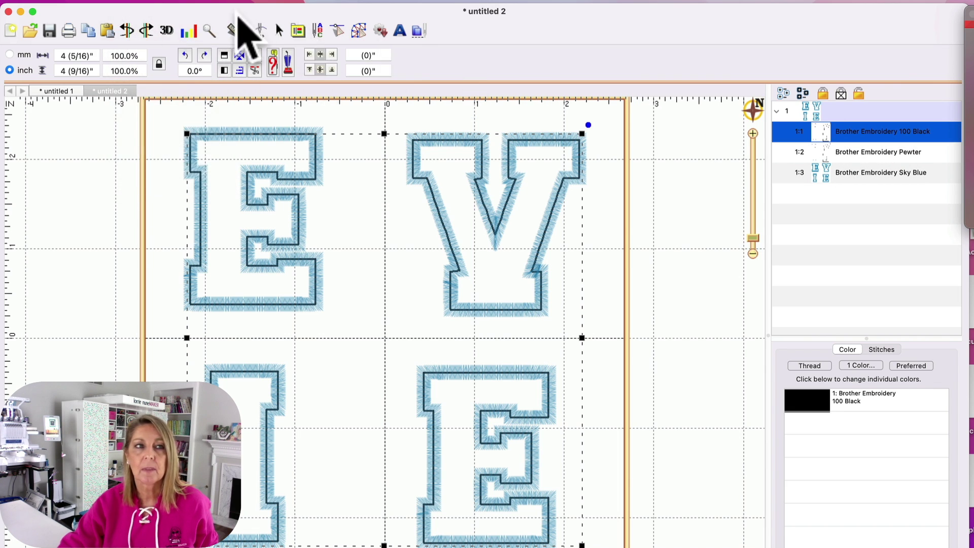
{"action": "left_click", "coordinate": [125, 2]}
{"action": "left_click", "coordinate": [142, 48]}
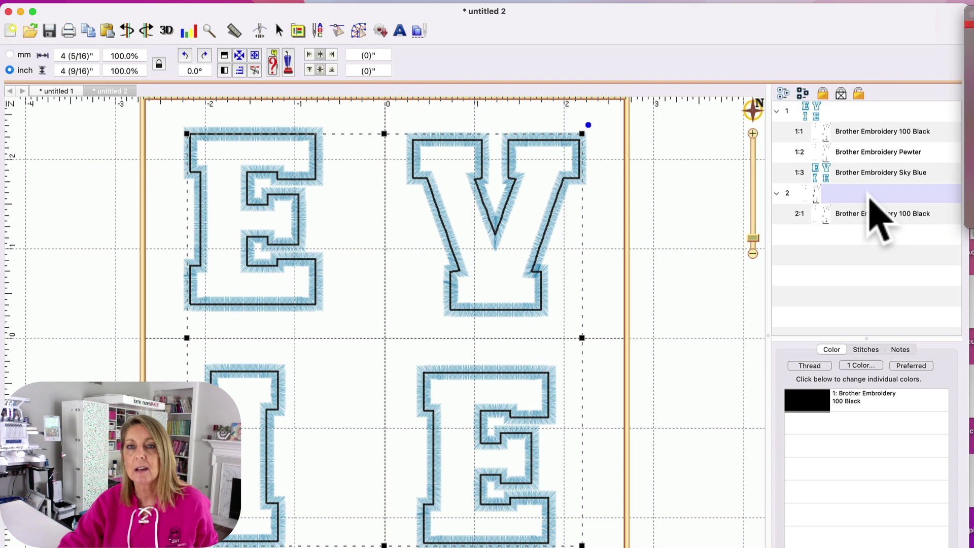
- Move the copied placement stitches directly after the original 100 Black segment in the stitching order and expand the copy
{"action": "left_click", "coordinate": [867, 197]}
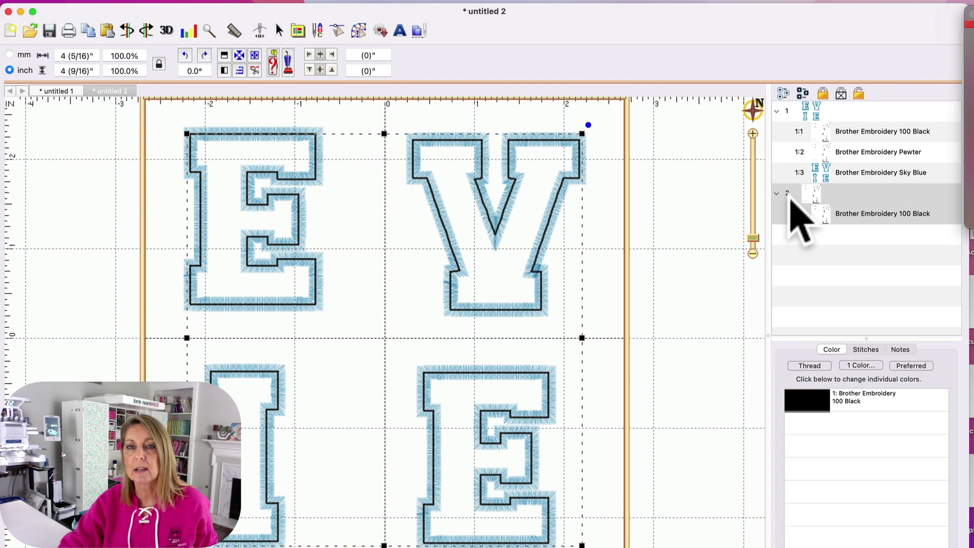
{"action": "left_click_drag", "start_coordinate": [791, 196], "coordinate": [833, 145]}
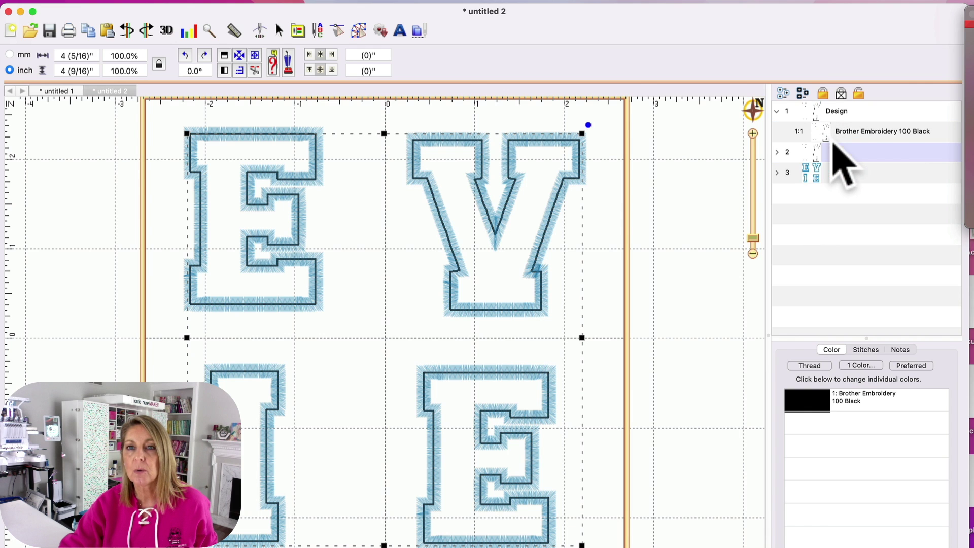
{"action": "left_click", "coordinate": [777, 152]}
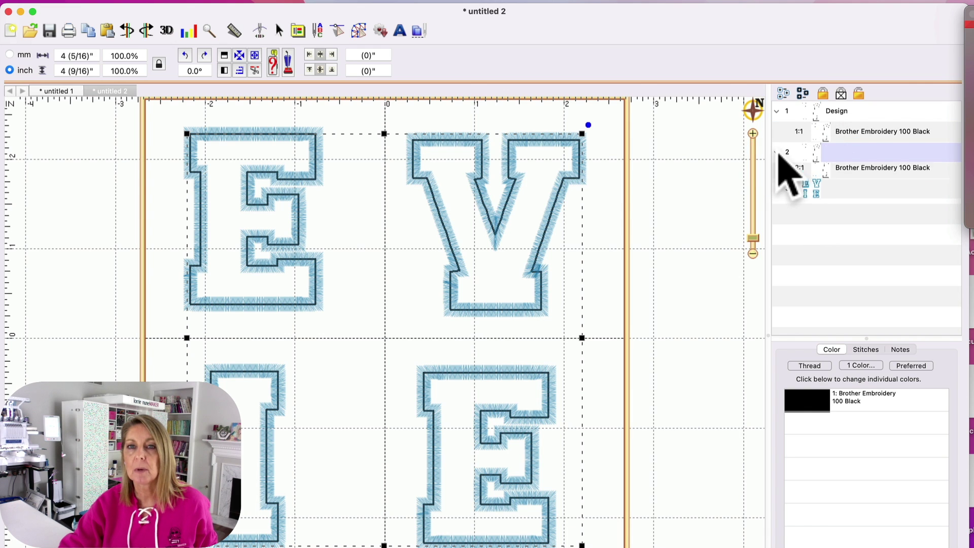
- Change the thread color of the copied placement stitches to Brother Embroidery 807 Carmine
{"action": "left_click", "coordinate": [829, 172]}
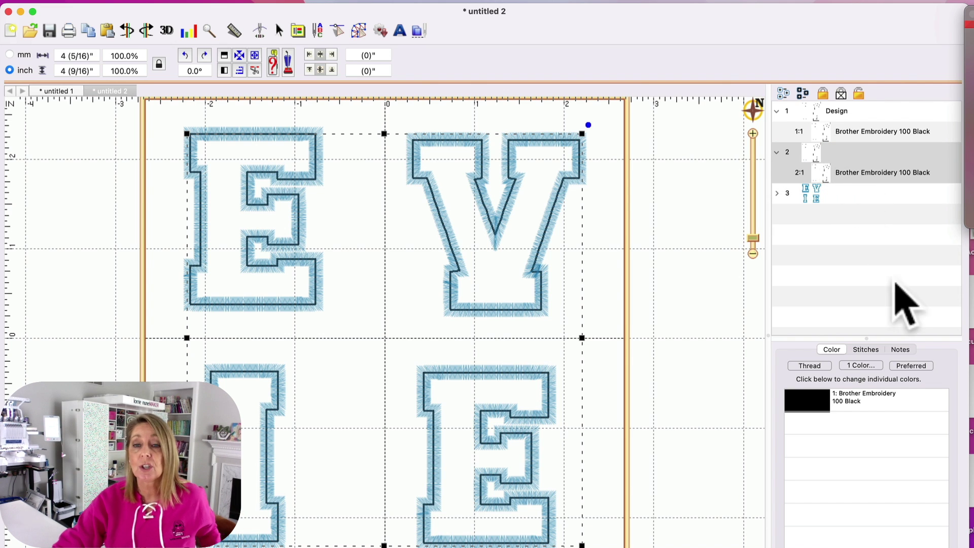
{"action": "left_click", "coordinate": [862, 366]}
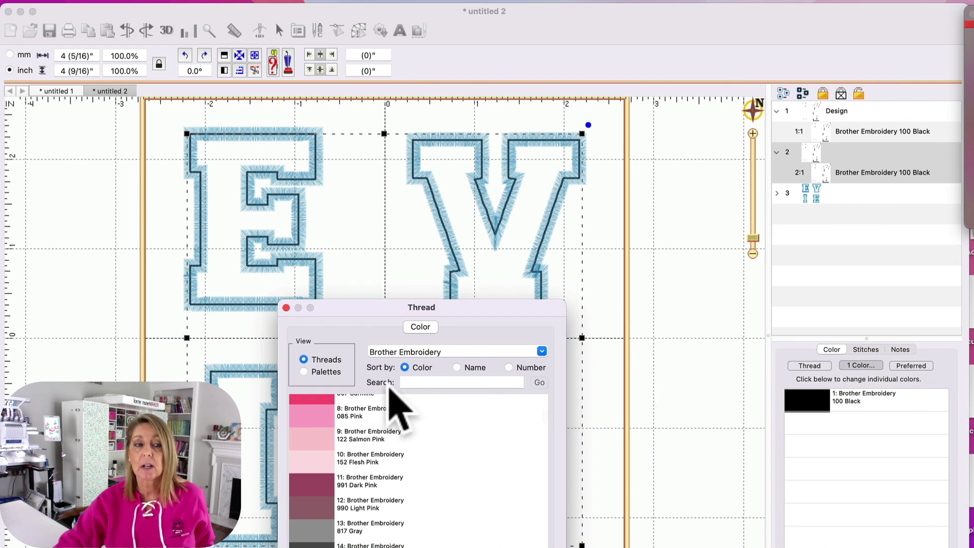
{"action": "left_click", "coordinate": [322, 399]}
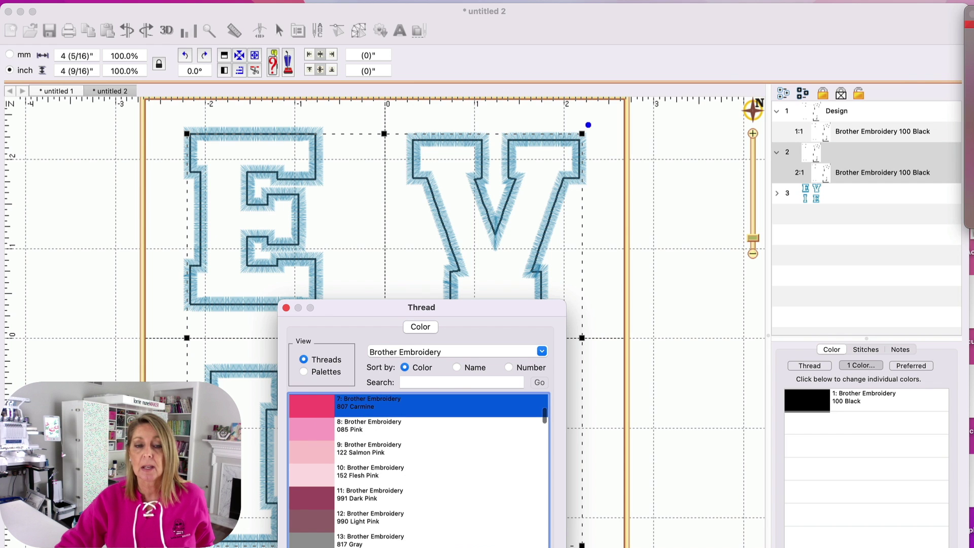
{"action": "key", "text": "Return"}
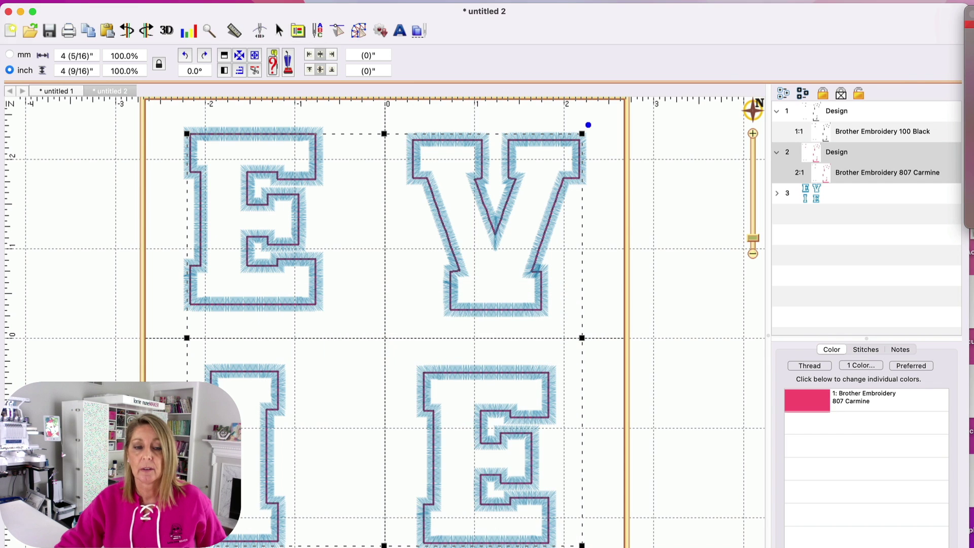
- Simulate the stitch-out to check the order of the black placement, Carmine, and finishing stitches
{"action": "left_click", "coordinate": [262, 31]}
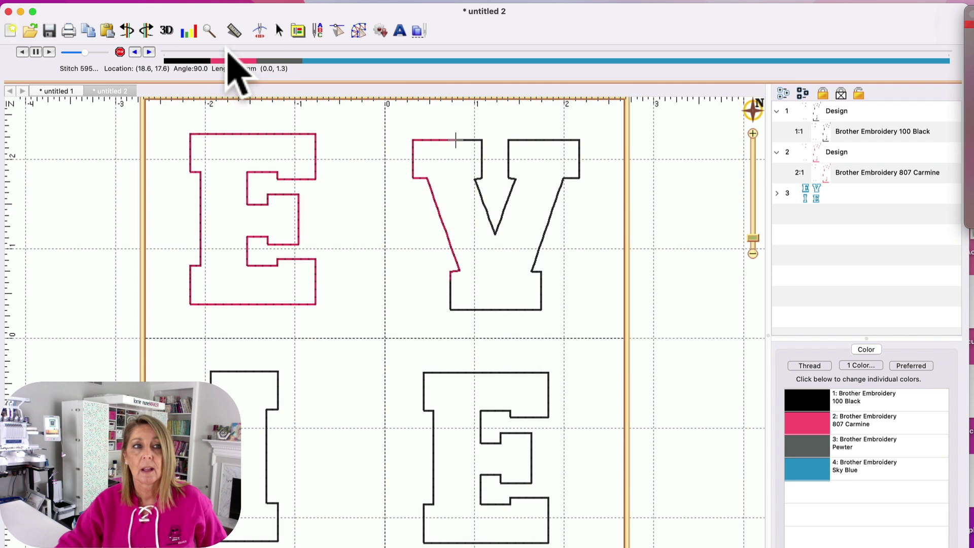
{"action": "left_click_drag", "start_coordinate": [213, 51], "coordinate": [193, 53]}
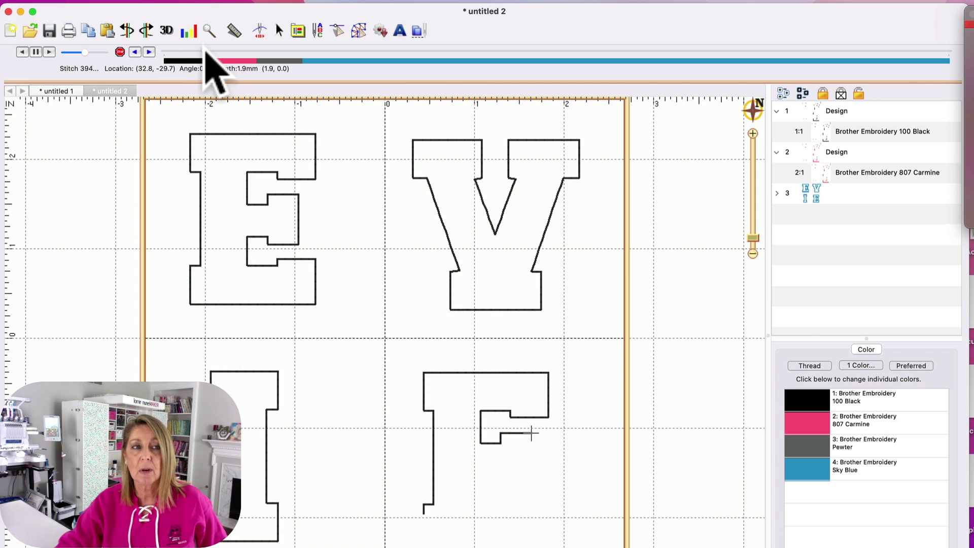
{"action": "left_click_drag", "start_coordinate": [206, 46], "coordinate": [586, 45]}
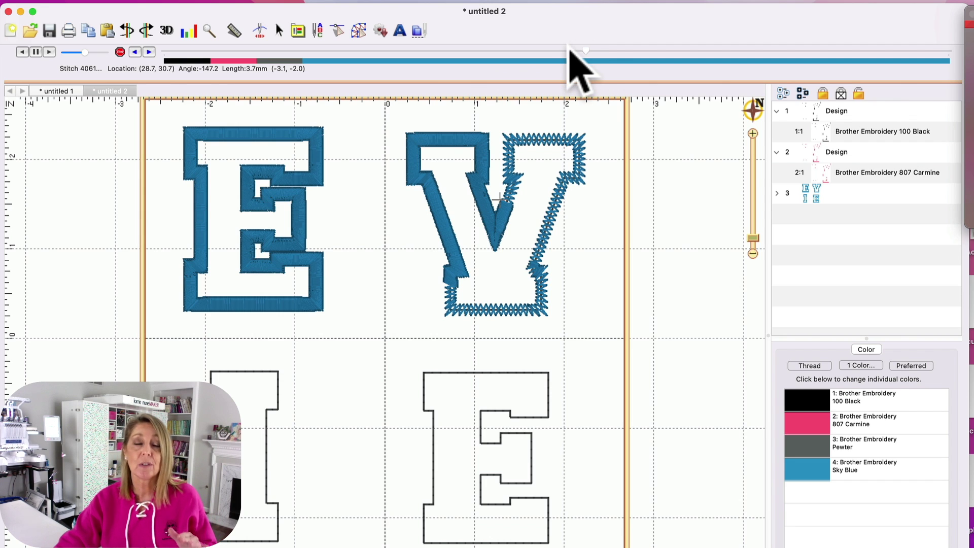
- Try to send the design to the Solaris / XP1 under the design name Evie Chenille
{"action": "left_click", "coordinate": [157, 2]}
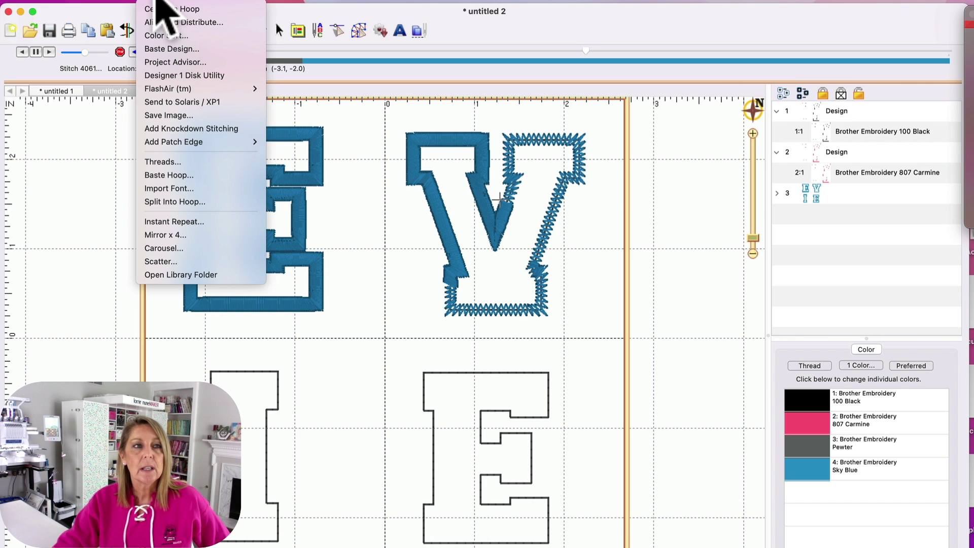
{"action": "left_click", "coordinate": [184, 103]}
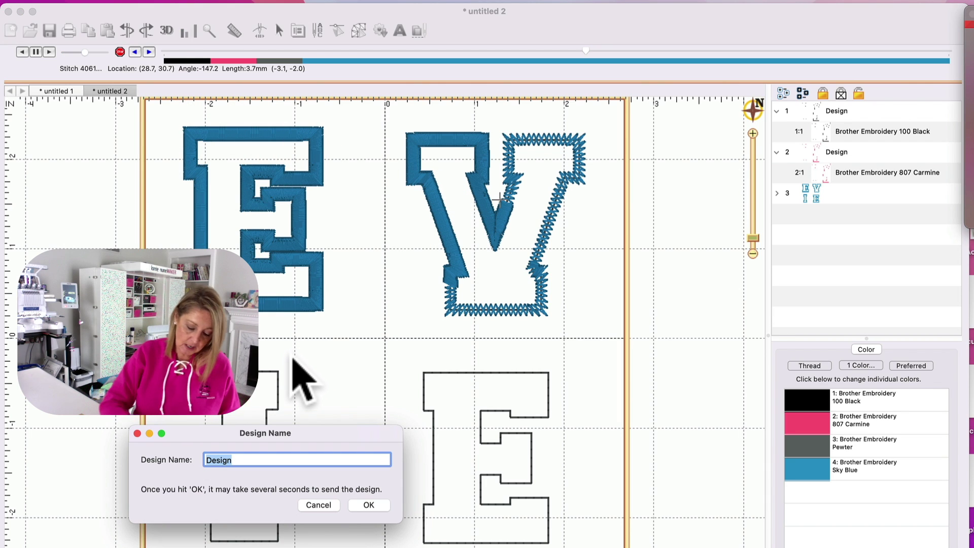
{"action": "type", "text": "Evie Chenille"}
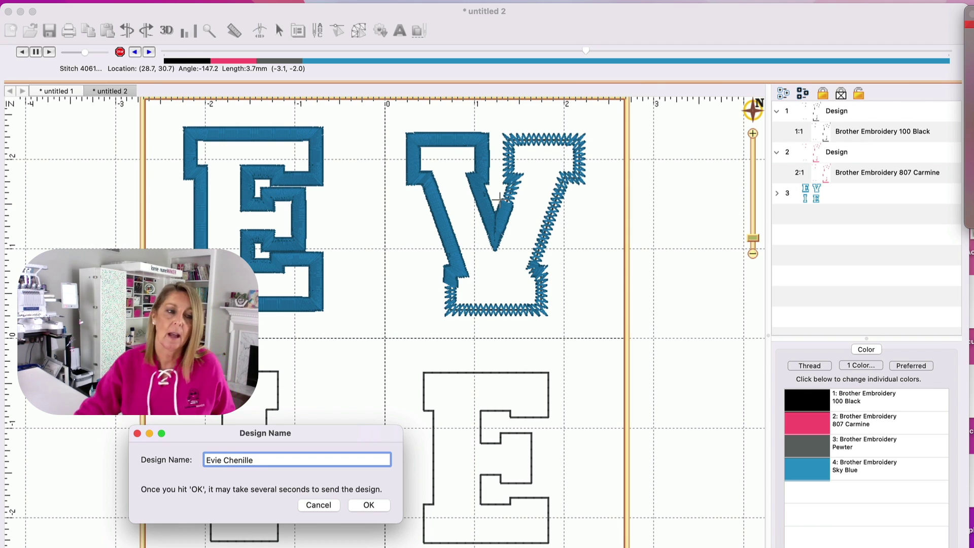
{"action": "left_click", "coordinate": [369, 505]}
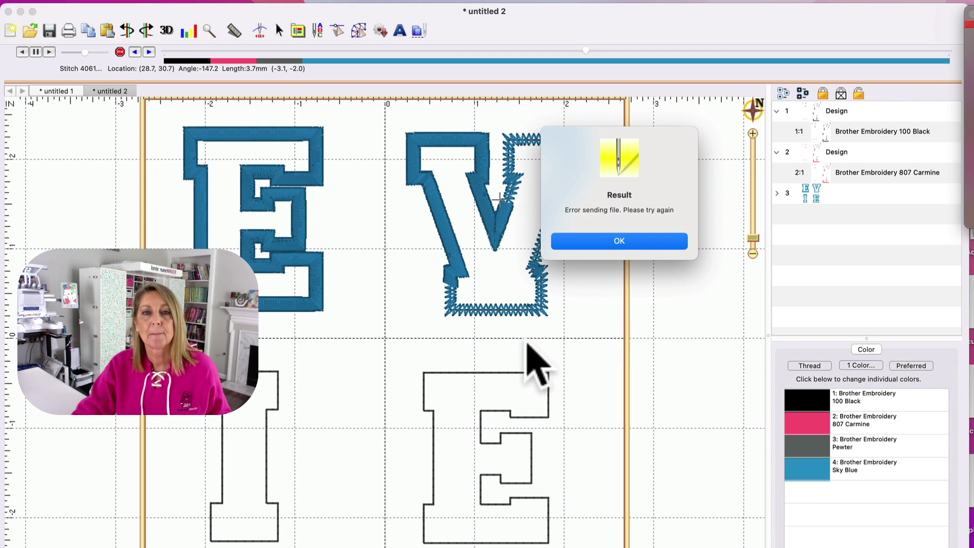
{"action": "left_click", "coordinate": [620, 241]}
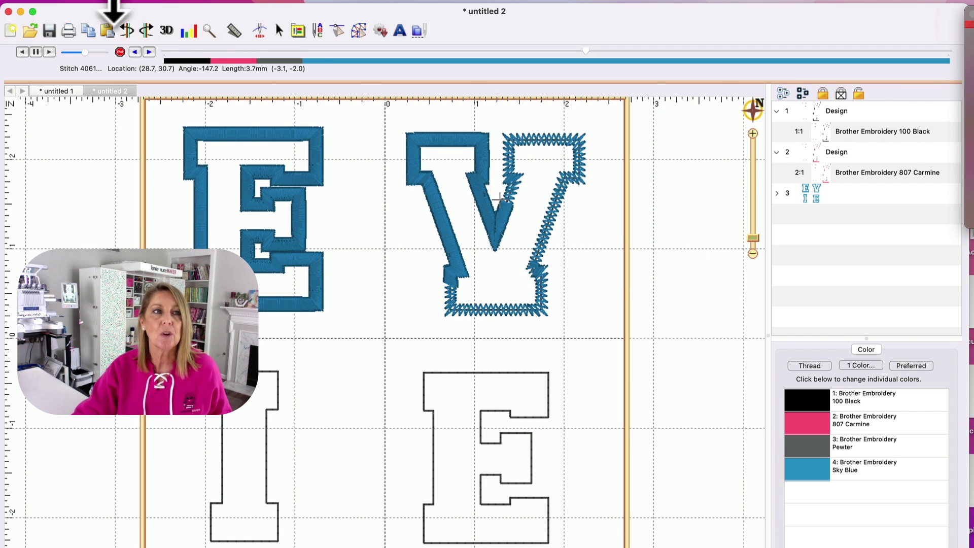
- Save the stitch and working files of the design to the desktop as My Design.PES
{"action": "left_click", "coordinate": [101, 3]}
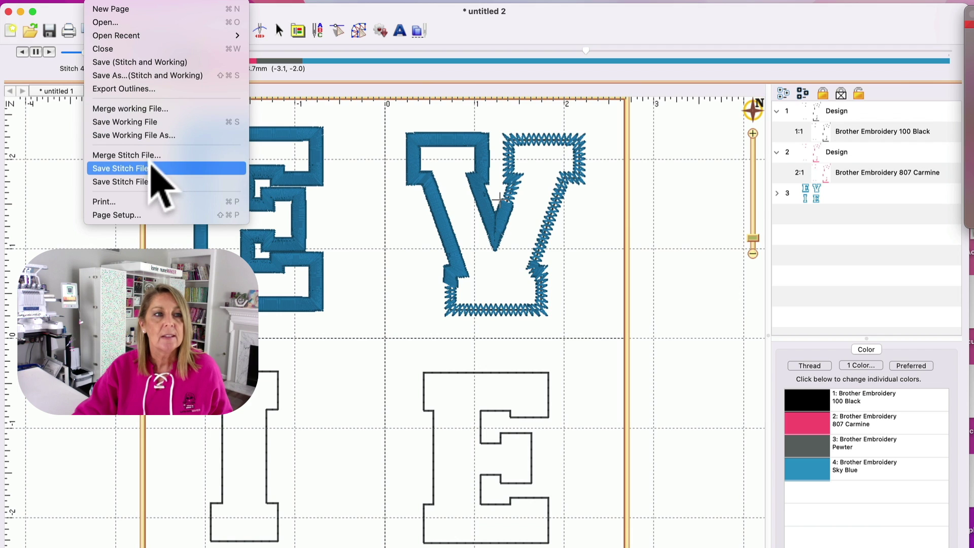
{"action": "left_click", "coordinate": [160, 77]}
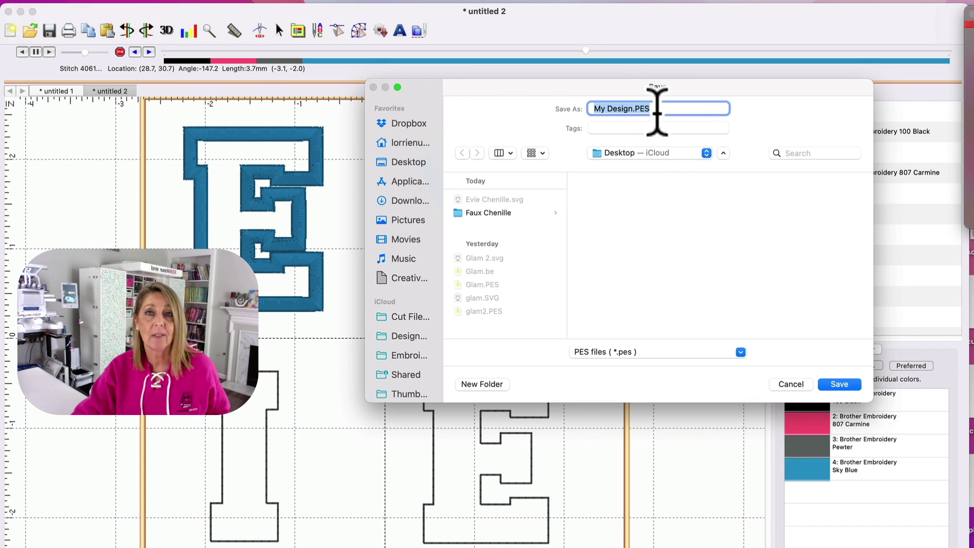
{"action": "left_click", "coordinate": [840, 384]}
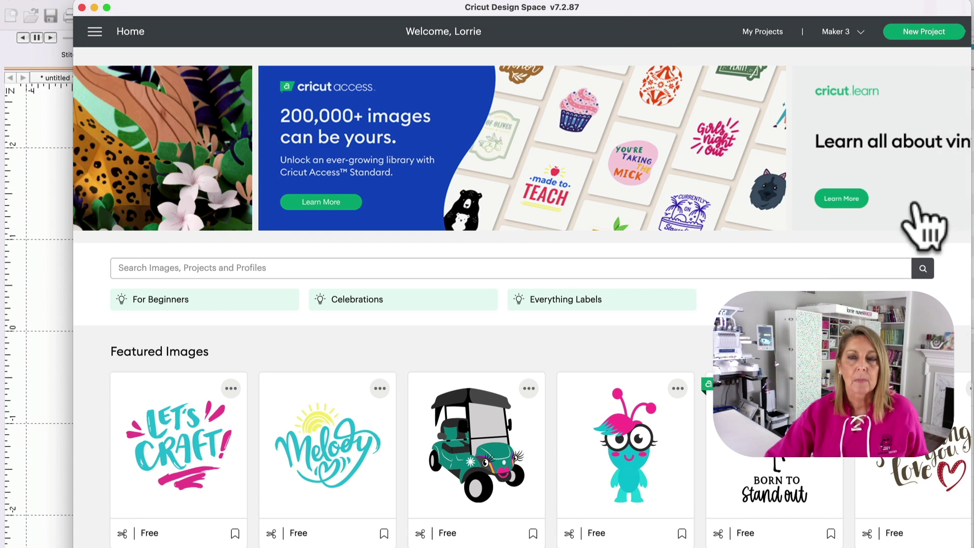
- Switch to Cricut Design Space, start a new project and upload Evie Chenille.svg from the desktop as an image
{"action": "left_click", "coordinate": [913, 33]}
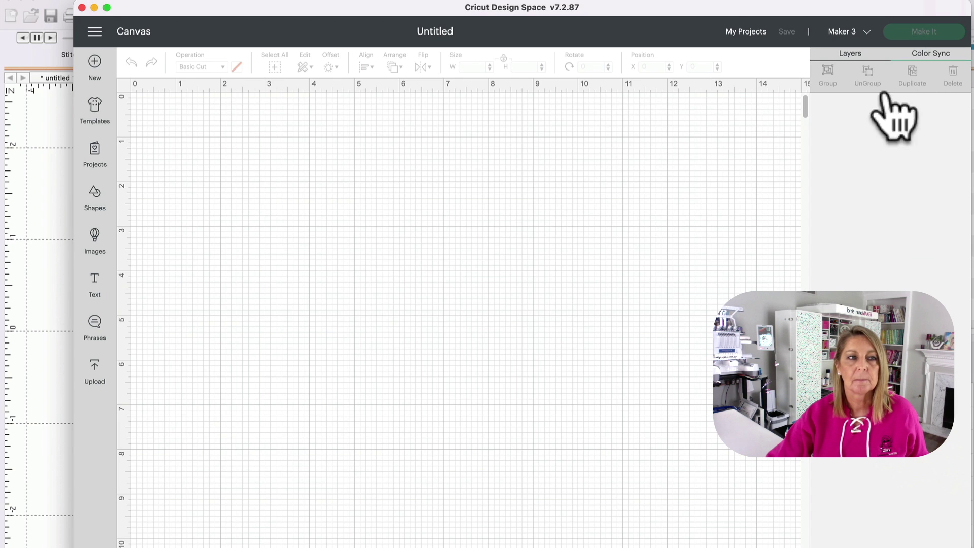
{"action": "left_click", "coordinate": [96, 373]}
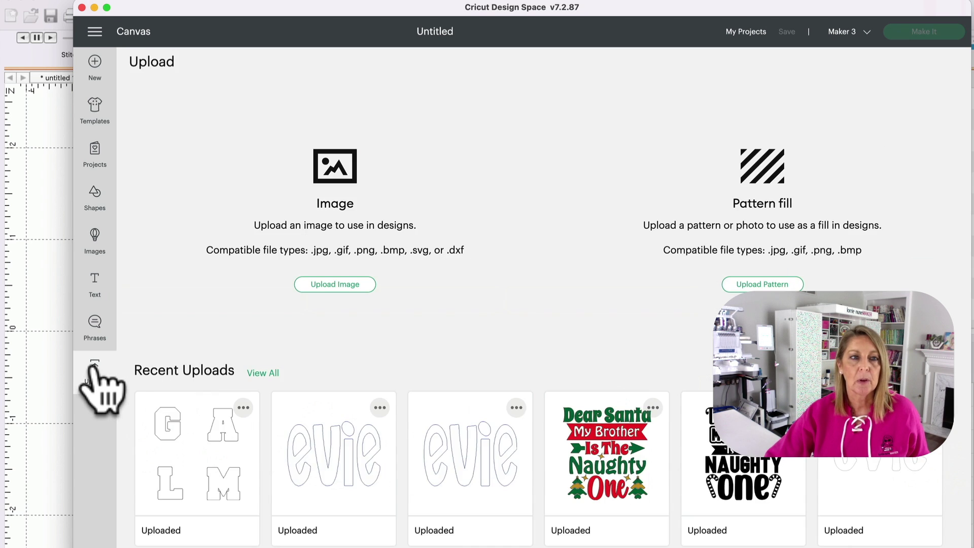
{"action": "left_click", "coordinate": [332, 284]}
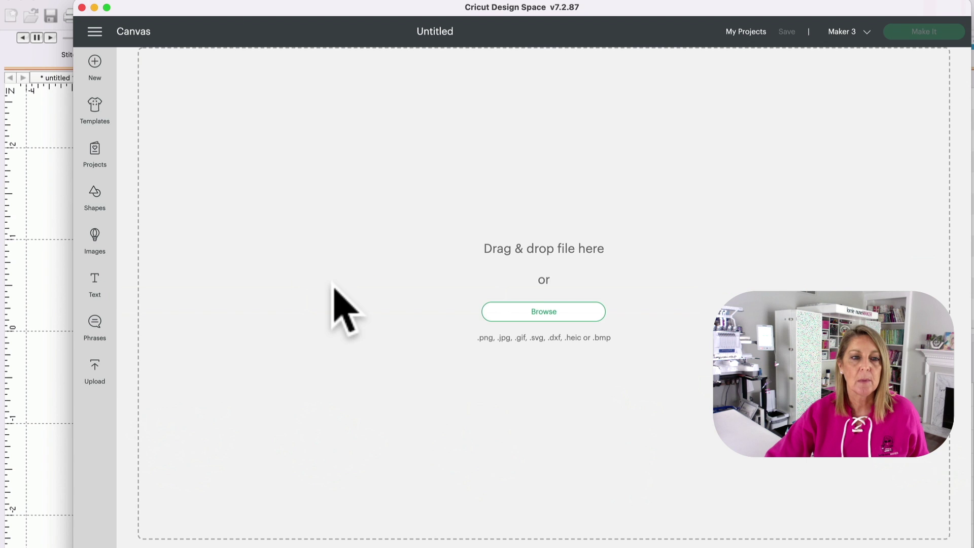
{"action": "left_click", "coordinate": [547, 312]}
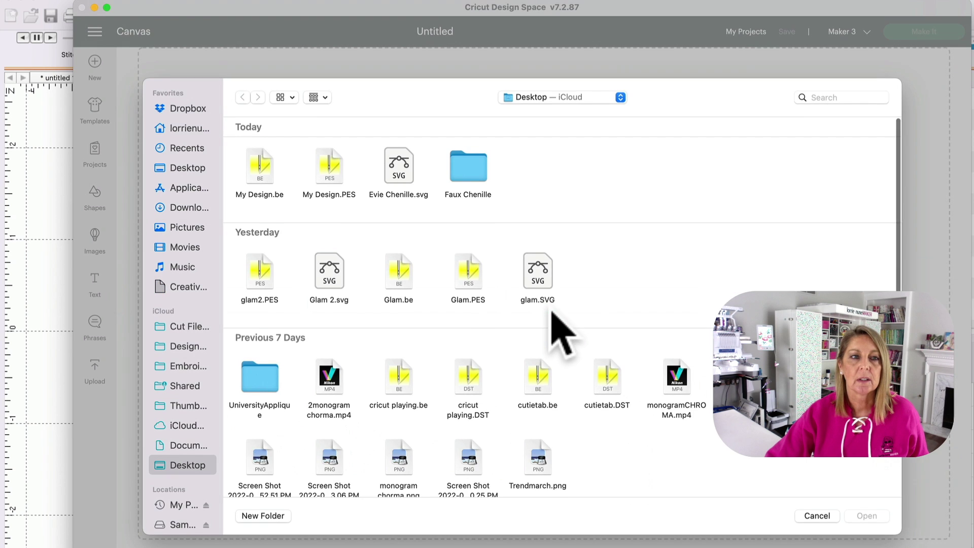
{"action": "left_click", "coordinate": [402, 175]}
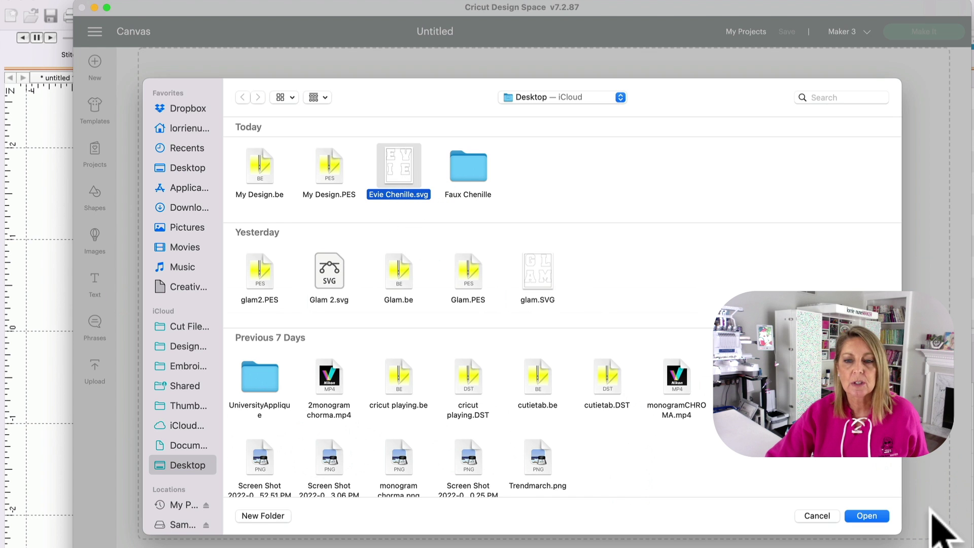
{"action": "left_click", "coordinate": [867, 514]}
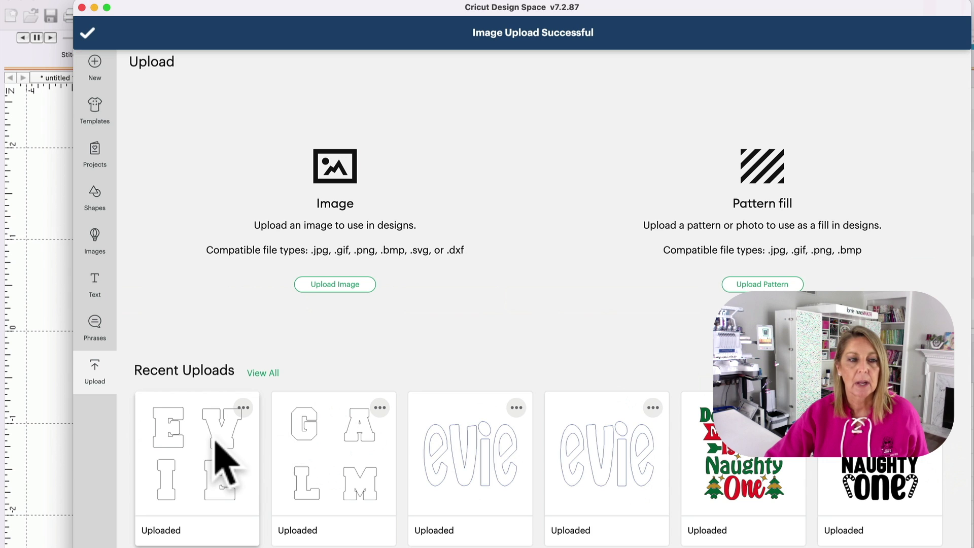
- Place the uploaded E, V, I, E artwork on the canvas and ungroup it into separate letters
{"action": "left_click", "coordinate": [217, 455]}
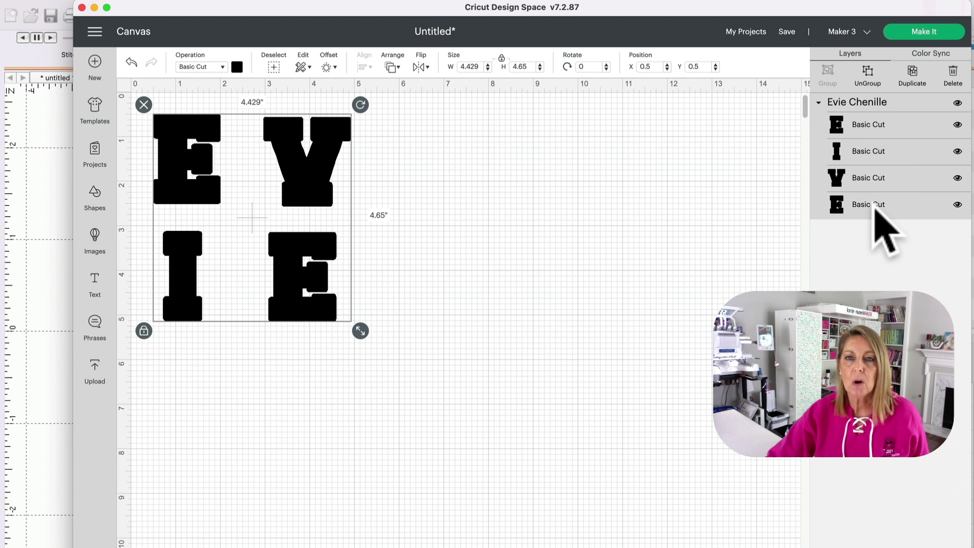
{"action": "right_click", "coordinate": [294, 157]}
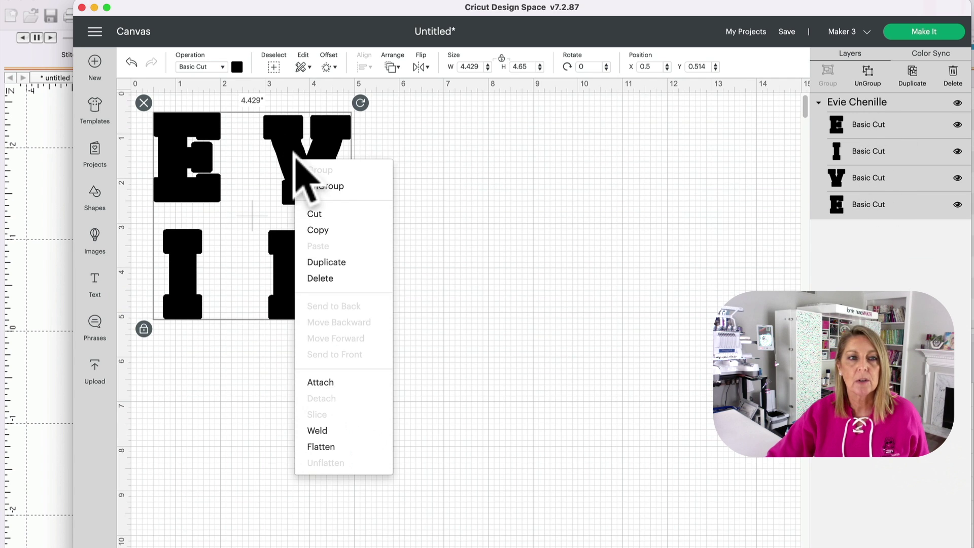
{"action": "left_click", "coordinate": [319, 186]}
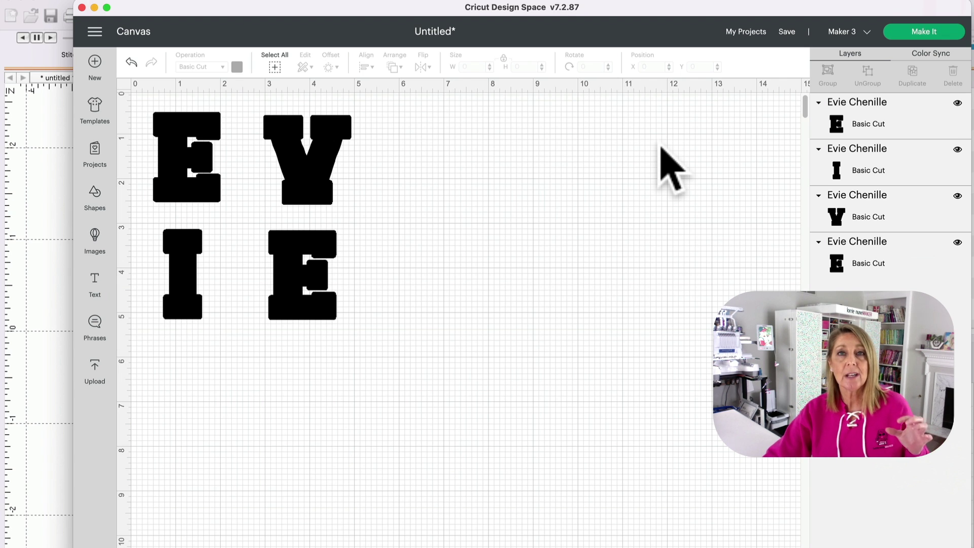
{"action": "left_click_drag", "start_coordinate": [244, 100], "coordinate": [373, 221]}
{"action": "right_click", "coordinate": [321, 179]}
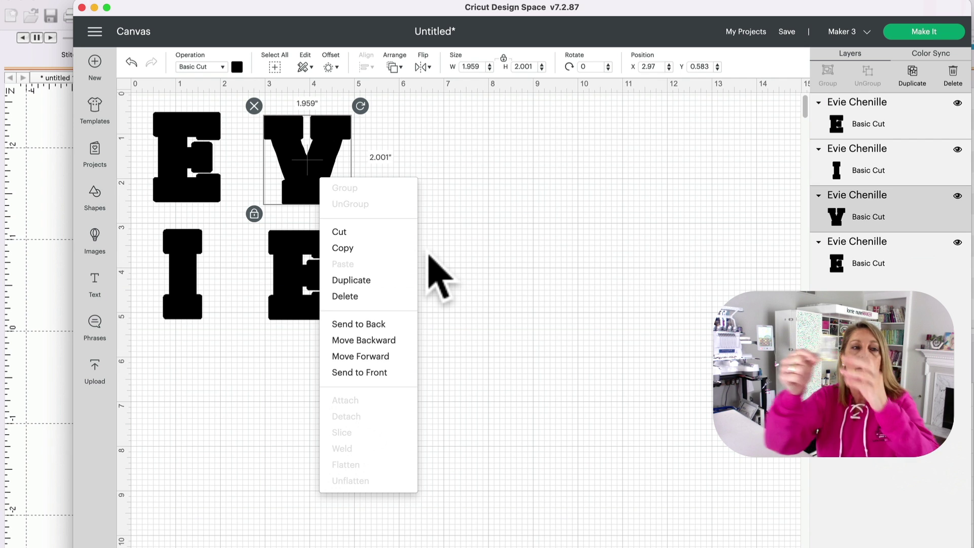
{"action": "left_click", "coordinate": [528, 289]}
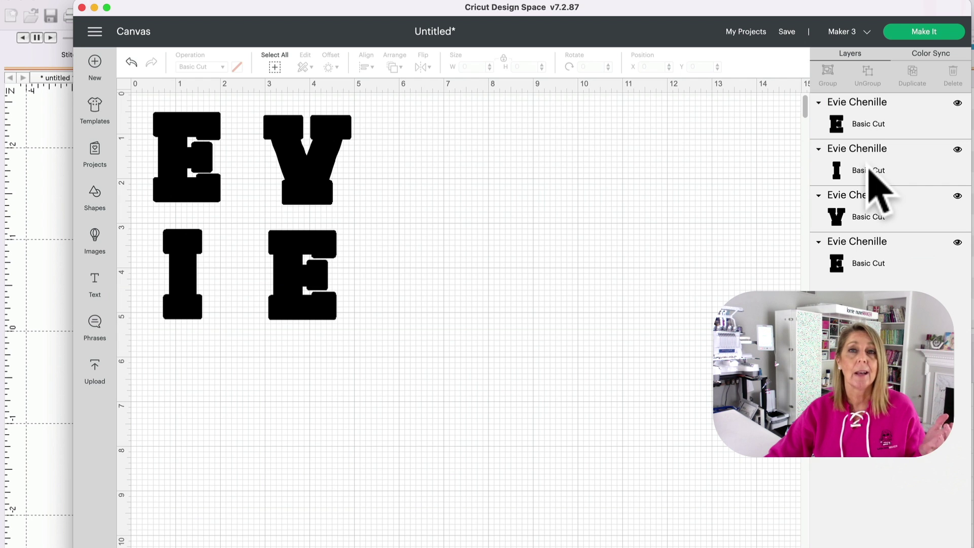
- Prepare the project for cutting with the material loaded on a mat
{"action": "left_click", "coordinate": [922, 32]}
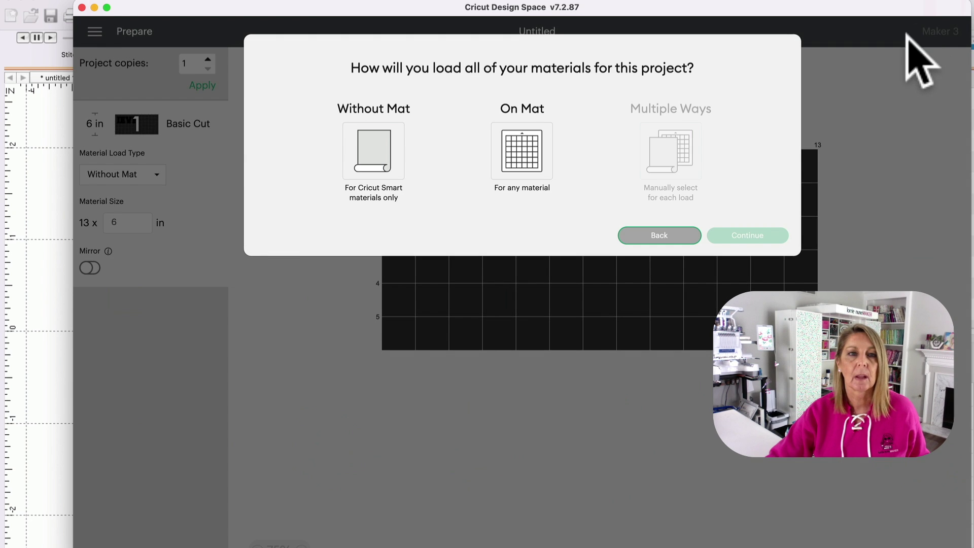
{"action": "left_click", "coordinate": [537, 164]}
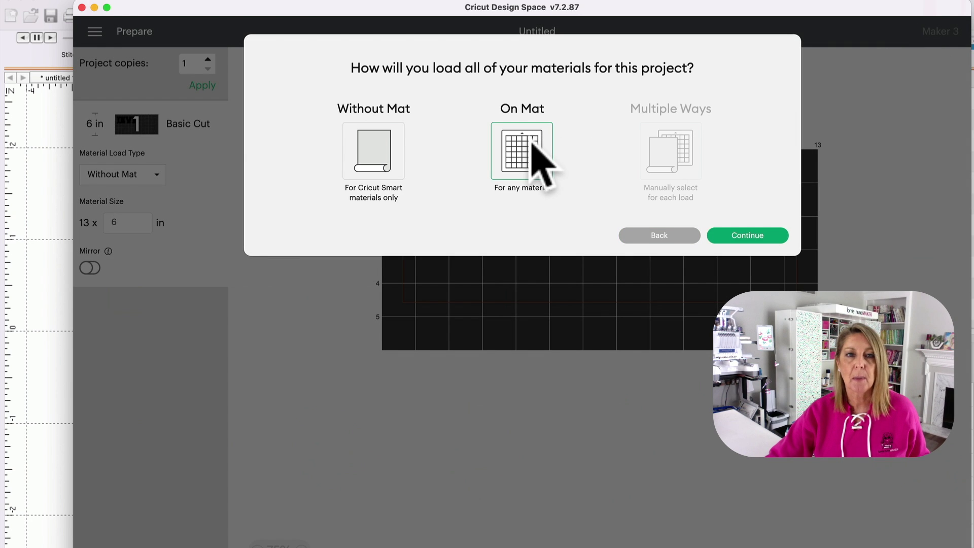
{"action": "left_click", "coordinate": [747, 235]}
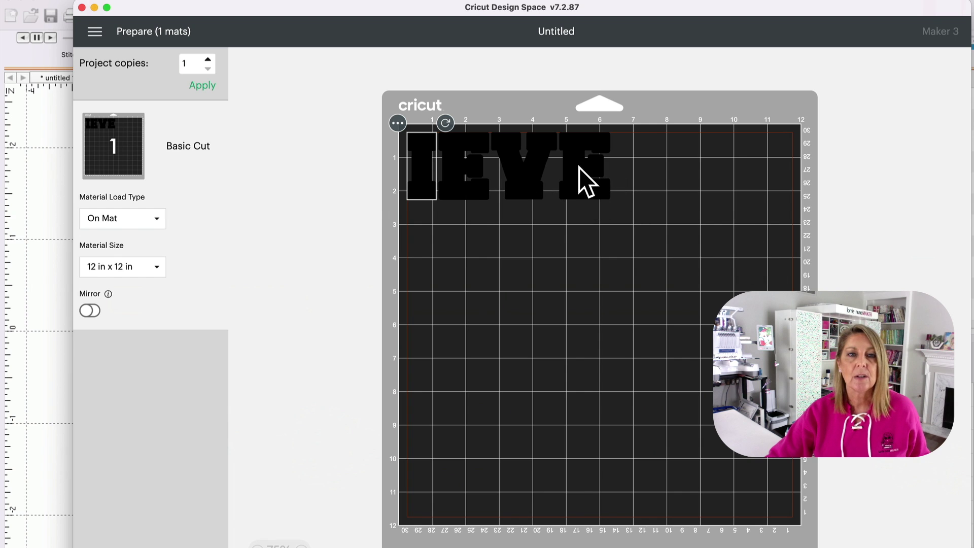
- Spread the letters across the mat corners: E upper left, I upper right, V lower left and the other E lower right
{"action": "left_click_drag", "start_coordinate": [428, 185], "coordinate": [784, 155]}
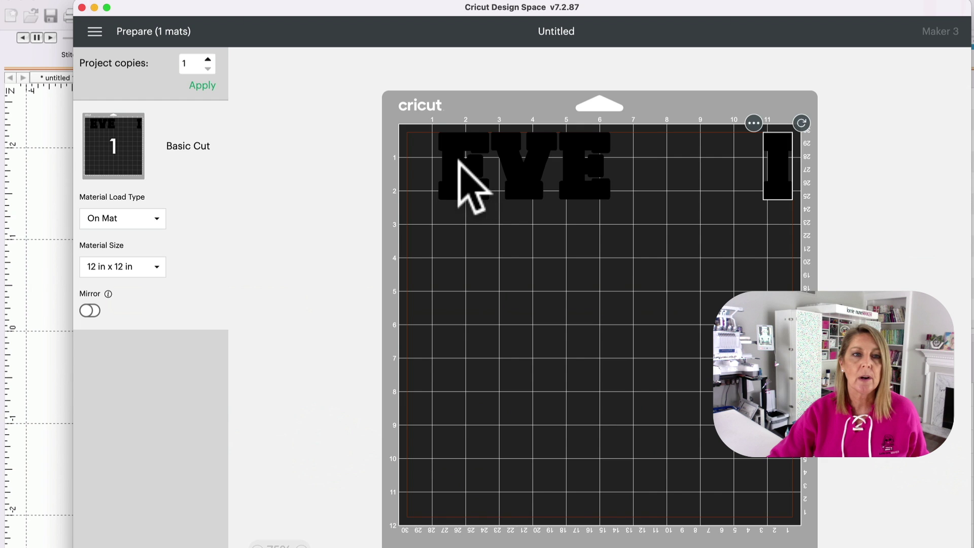
{"action": "left_click_drag", "start_coordinate": [459, 160], "coordinate": [428, 159]}
{"action": "left_click_drag", "start_coordinate": [601, 193], "coordinate": [769, 500]}
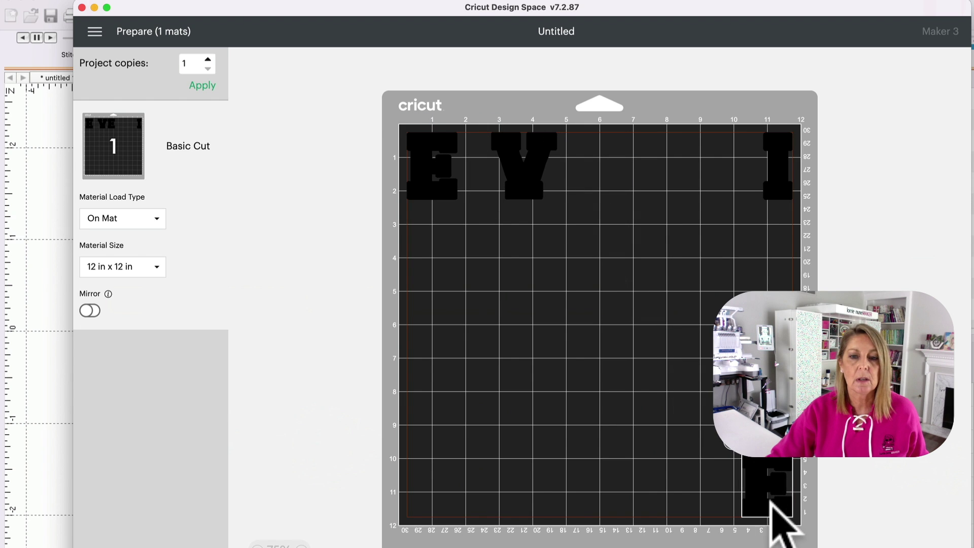
{"action": "left_click_drag", "start_coordinate": [526, 191], "coordinate": [432, 527]}
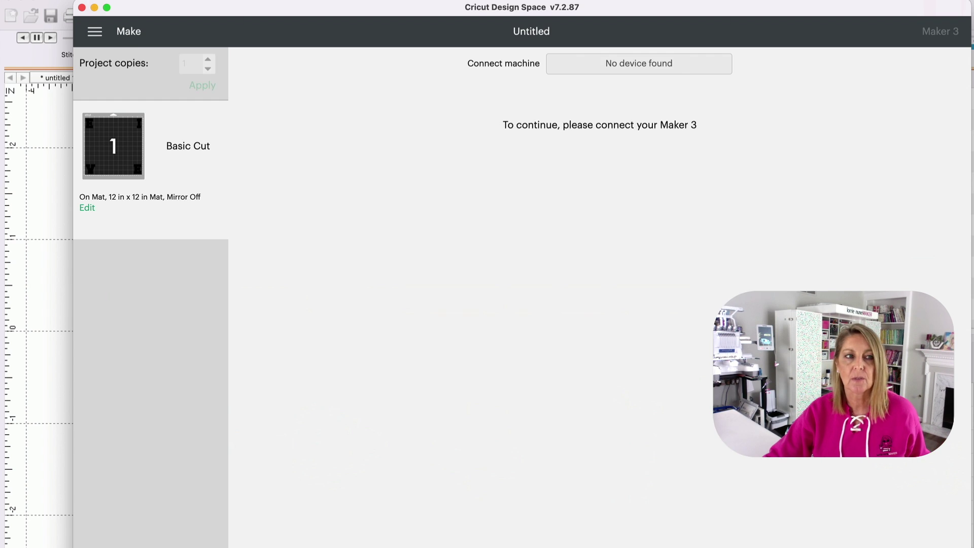
- Browse all compatible materials in the Fabric category and set the base material to Cotton
{"action": "double_click", "coordinate": [442, 126]}
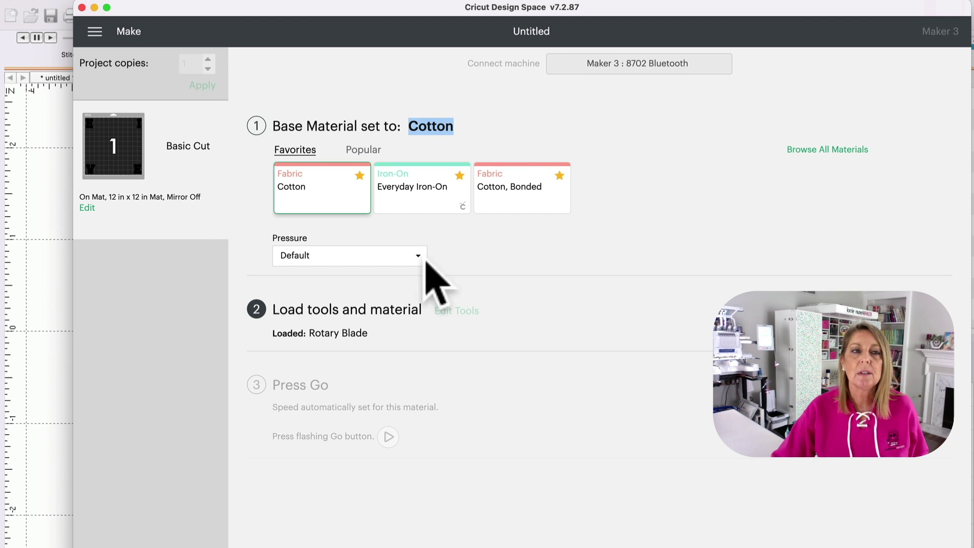
{"action": "left_click", "coordinate": [815, 150]}
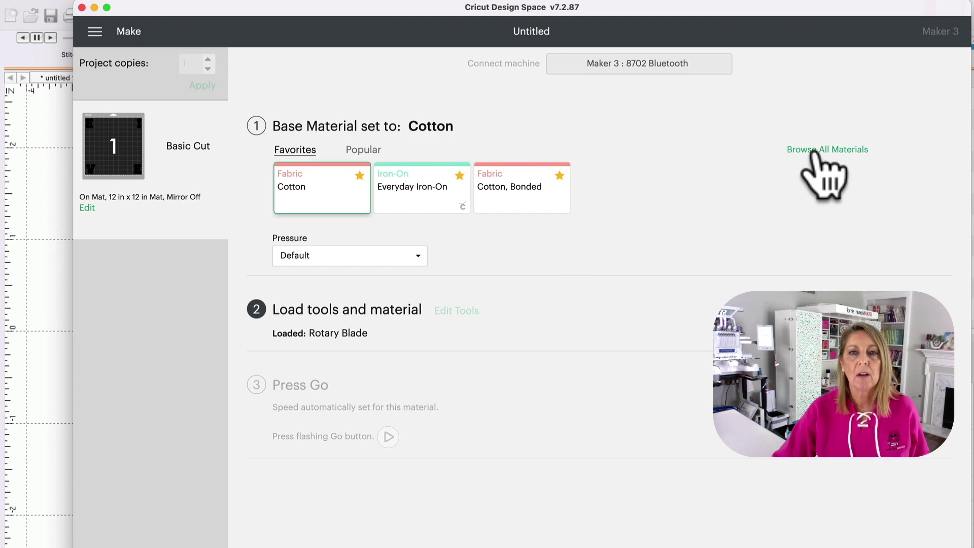
{"action": "left_click", "coordinate": [762, 94]}
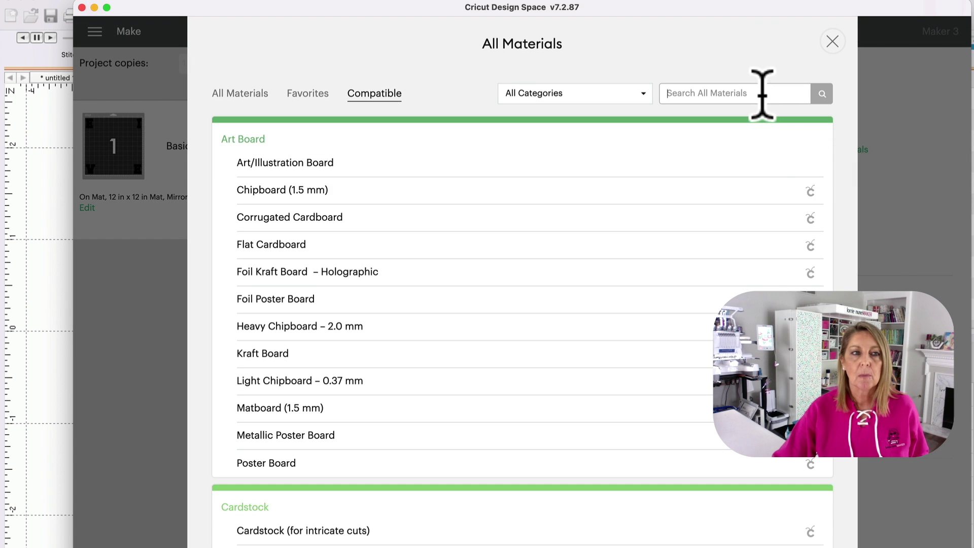
{"action": "left_click", "coordinate": [640, 94]}
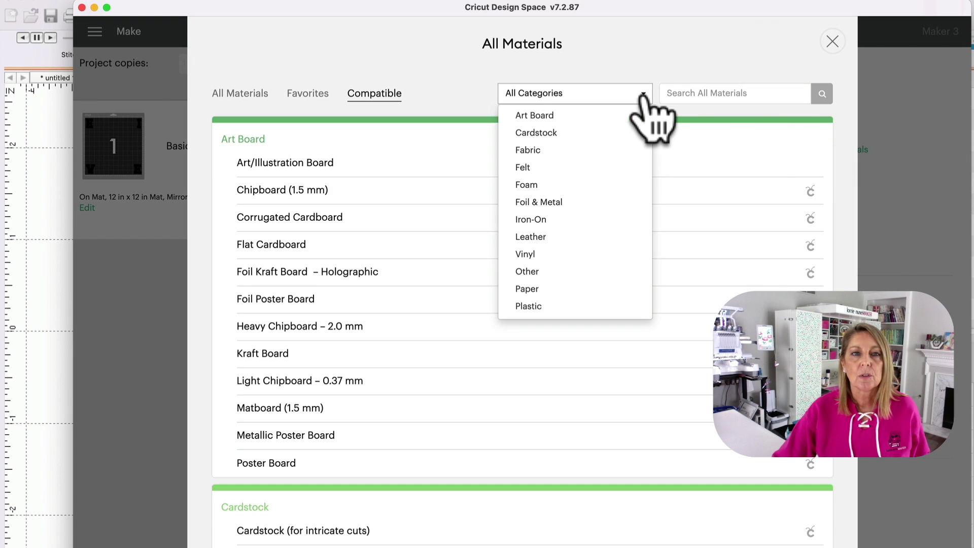
{"action": "left_click", "coordinate": [563, 150]}
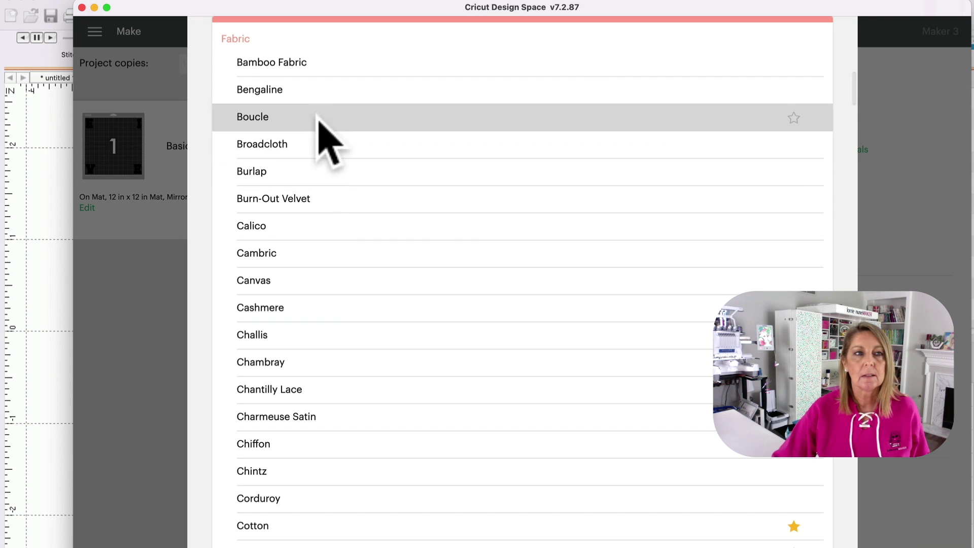
{"action": "scroll", "coordinate": [314, 464], "scroll_direction": "down", "scroll_amount": 5}
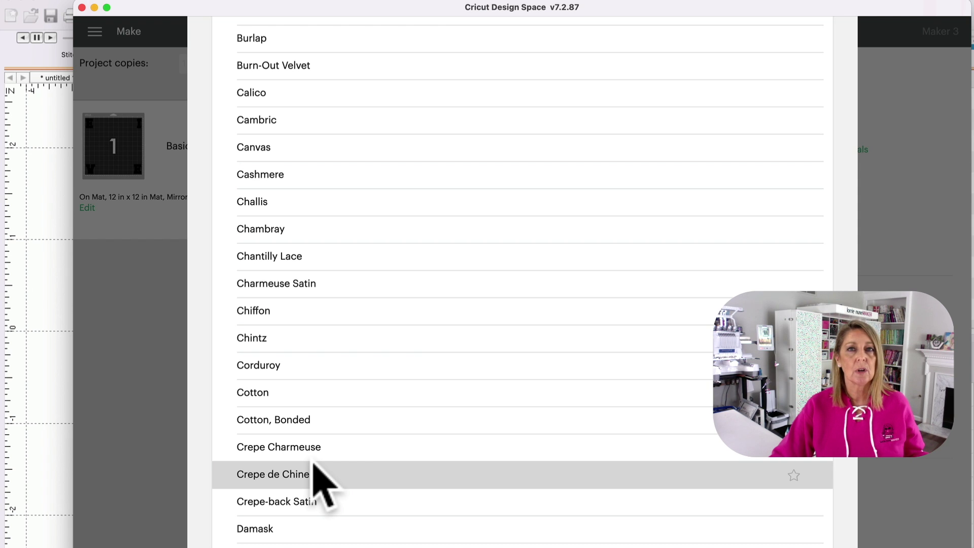
{"action": "scroll", "coordinate": [303, 423], "scroll_direction": "down", "scroll_amount": 1}
{"action": "scroll", "coordinate": [304, 423], "scroll_direction": "up", "scroll_amount": 10}
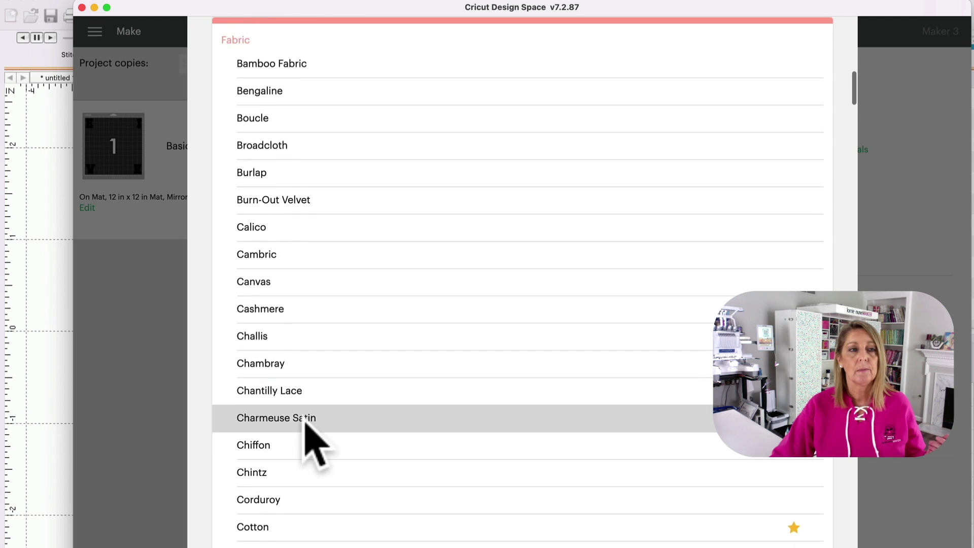
{"action": "scroll", "coordinate": [304, 424], "scroll_direction": "down", "scroll_amount": 5}
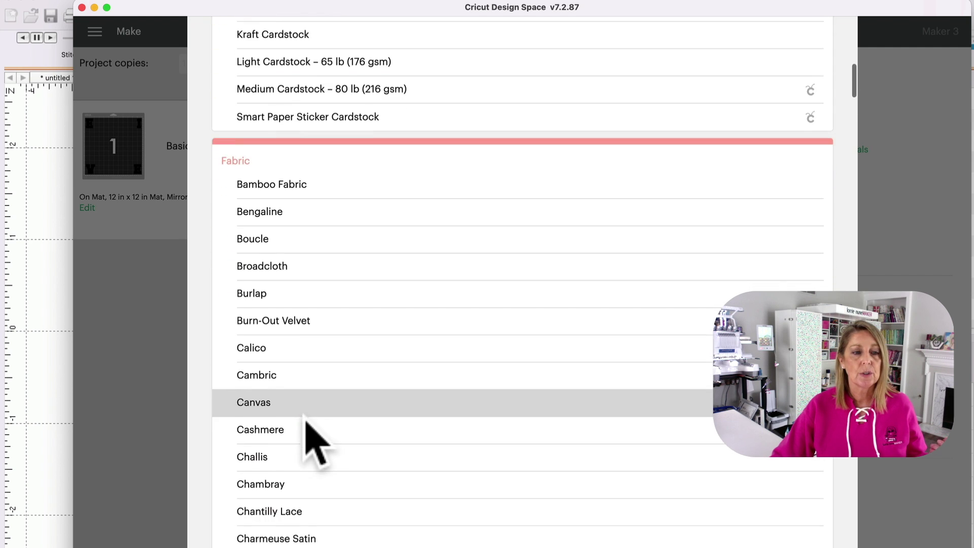
{"action": "scroll", "coordinate": [304, 423], "scroll_direction": "down", "scroll_amount": 3}
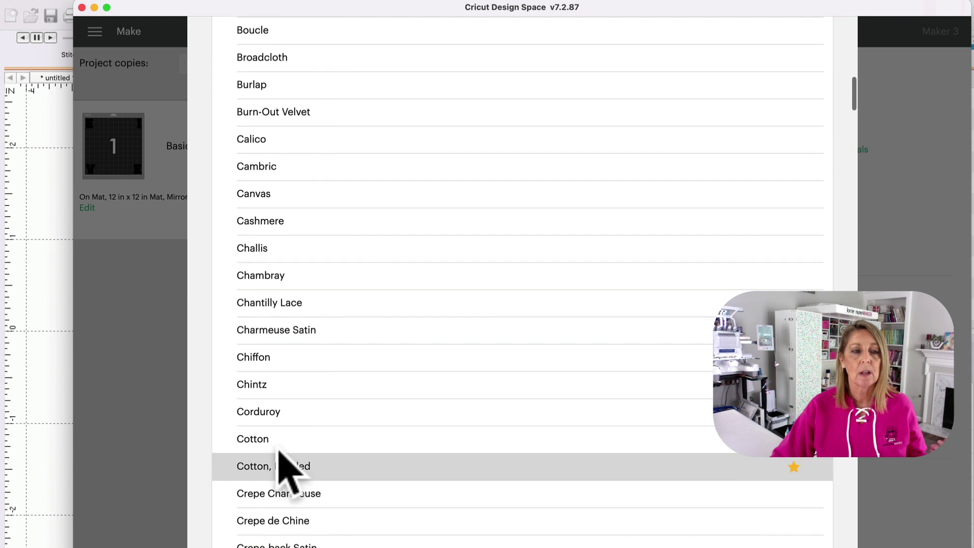
{"action": "left_click", "coordinate": [266, 437]}
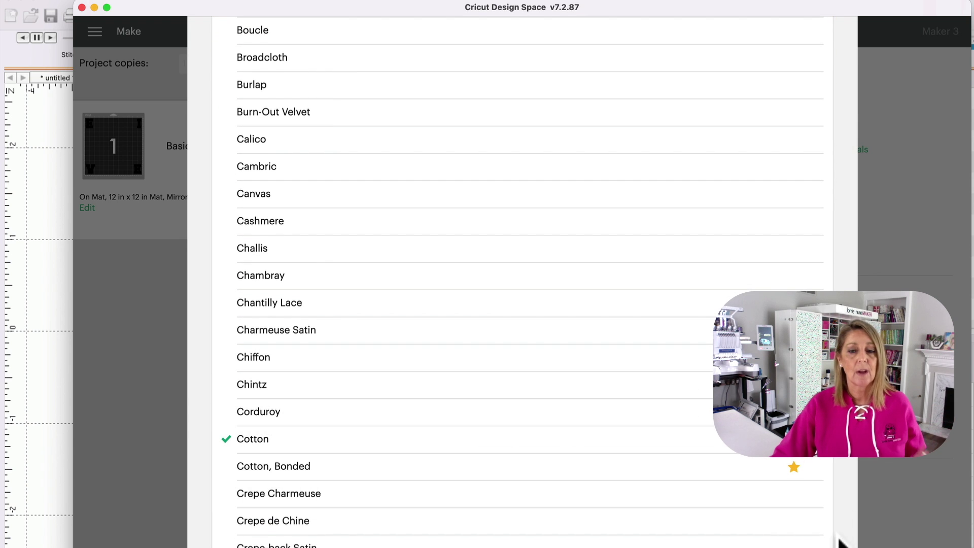
{"action": "left_click", "coordinate": [791, 542]}
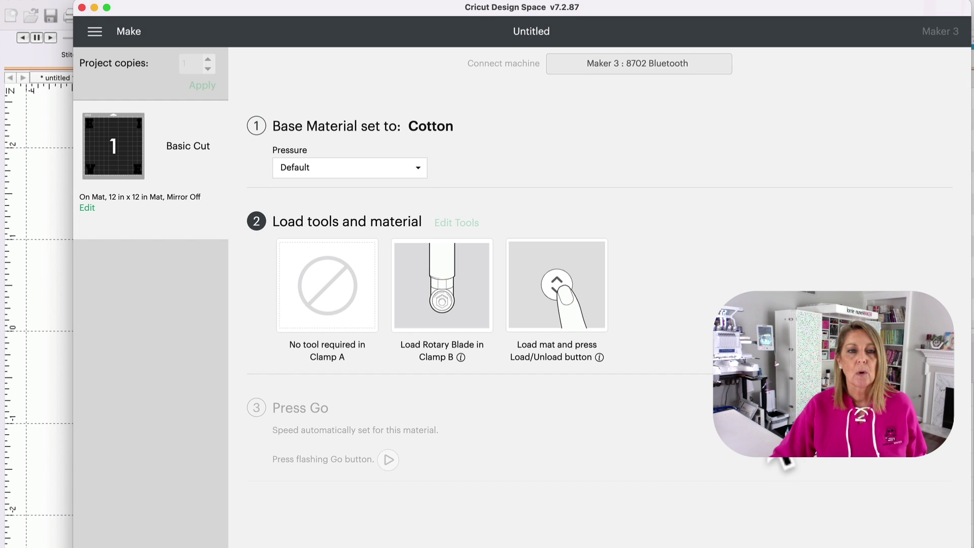